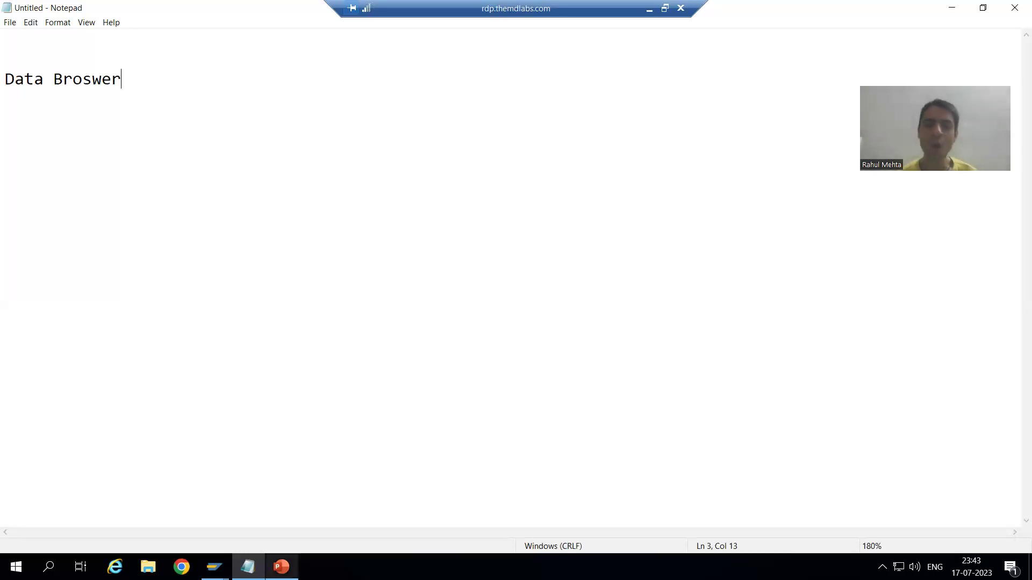
- Switch to the PowerPoint slide of important transaction codes and review the SE16 and SE16N entries
left_click(281, 567)
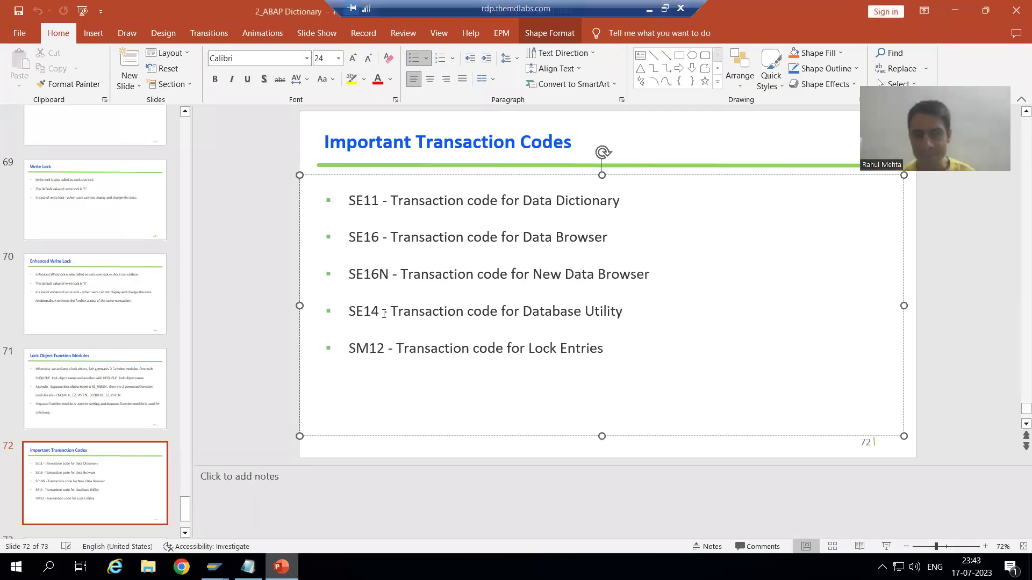
left_click(412, 238)
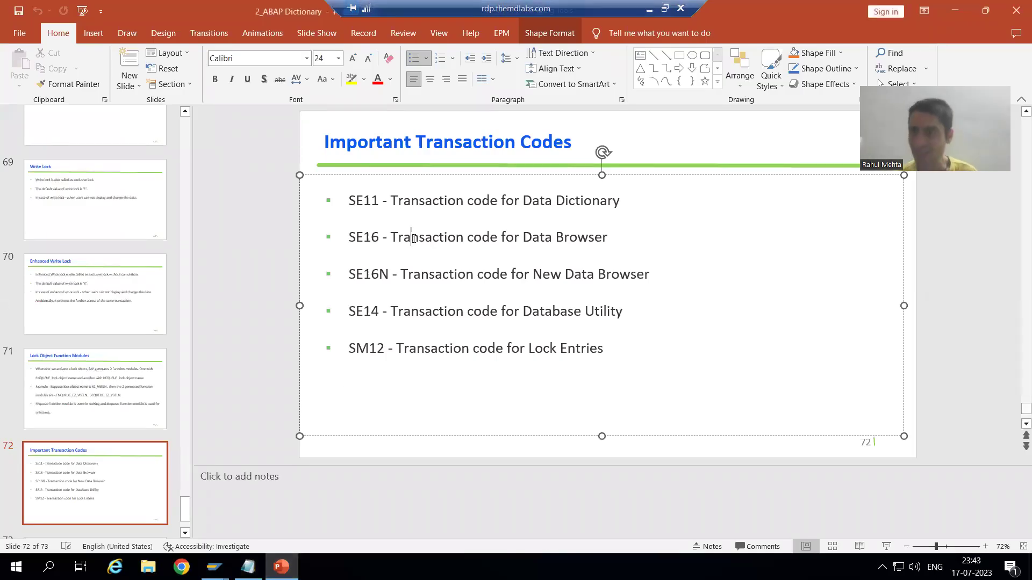
left_click(418, 275)
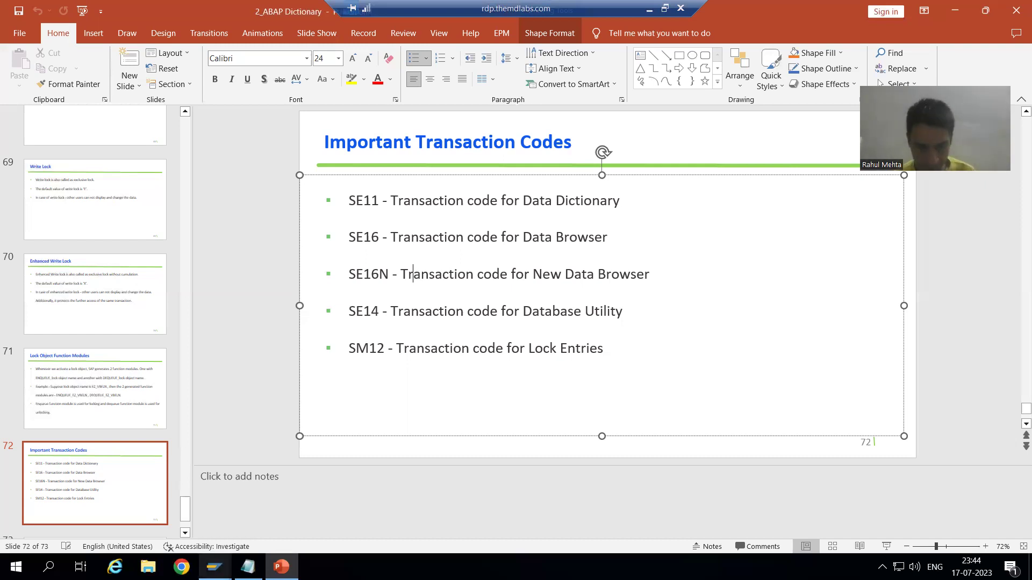
- Switch to the SAP session and start transaction SE11 in the same session with /nse11
mouse_move(214, 567)
left_click(224, 508)
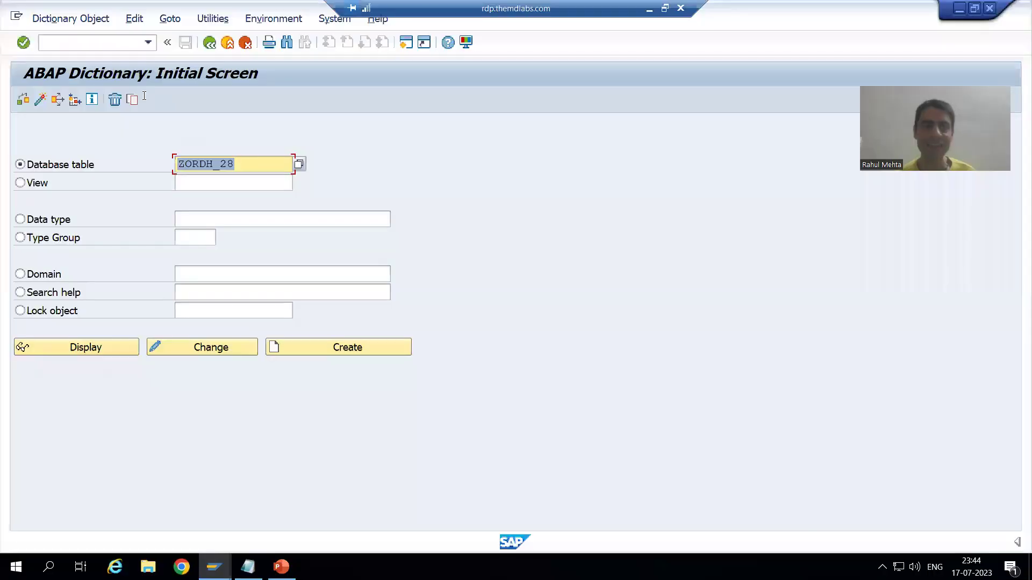
left_click(68, 42)
type("/nse11")
key("Return")
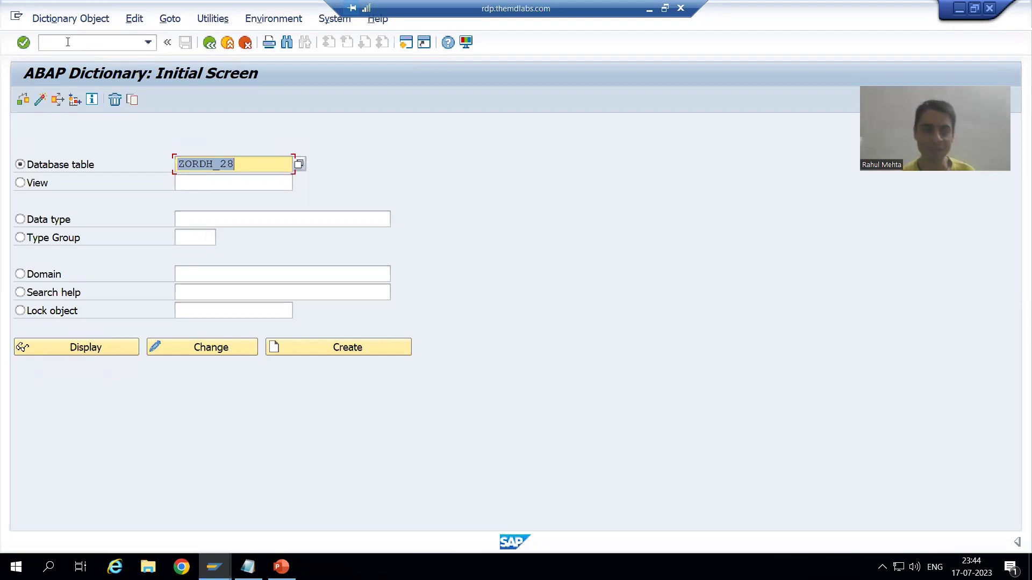
- Display database table ZORDH_28 and open the selection screen for its contents
left_click(244, 162)
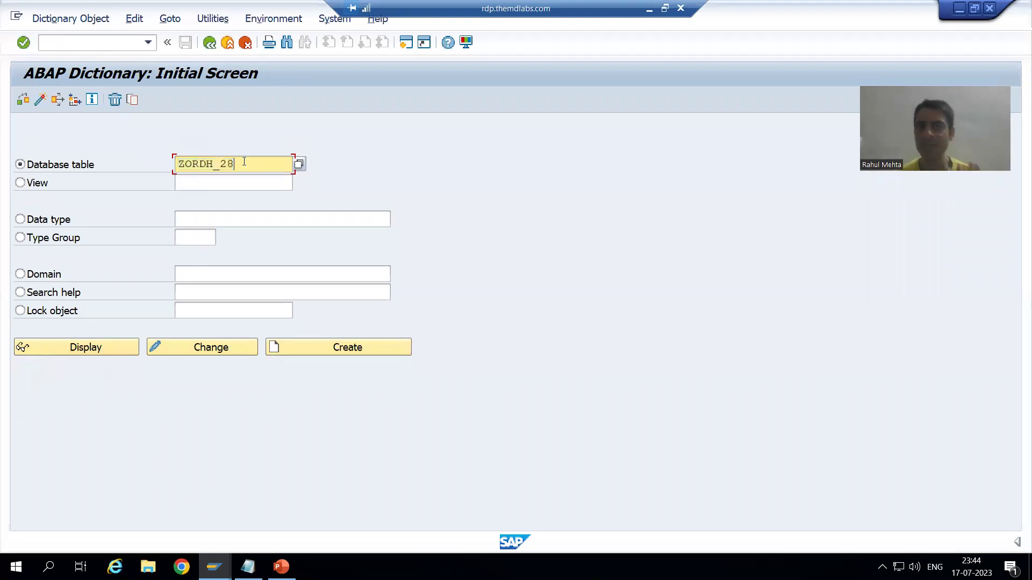
left_click(105, 349)
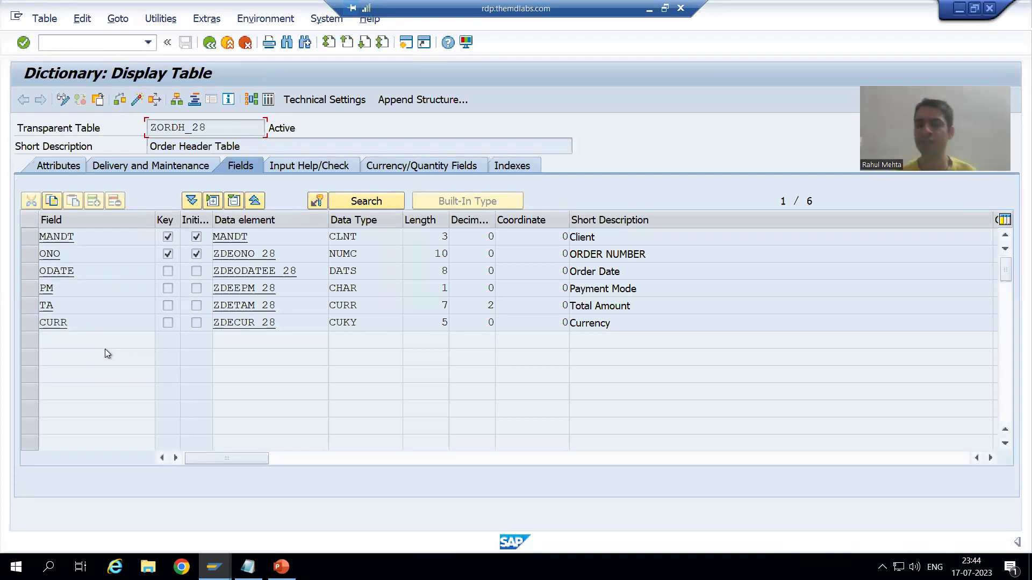
left_click(267, 100)
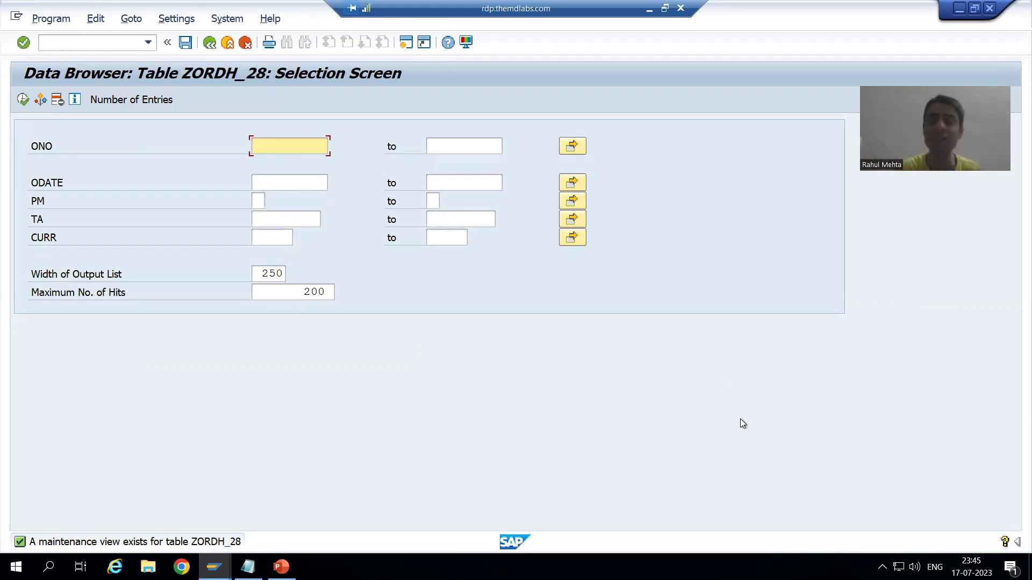
- Start transaction SE16 in a new session with /ose16 and open the selection screen for table ZORDH_28
left_click(77, 41)
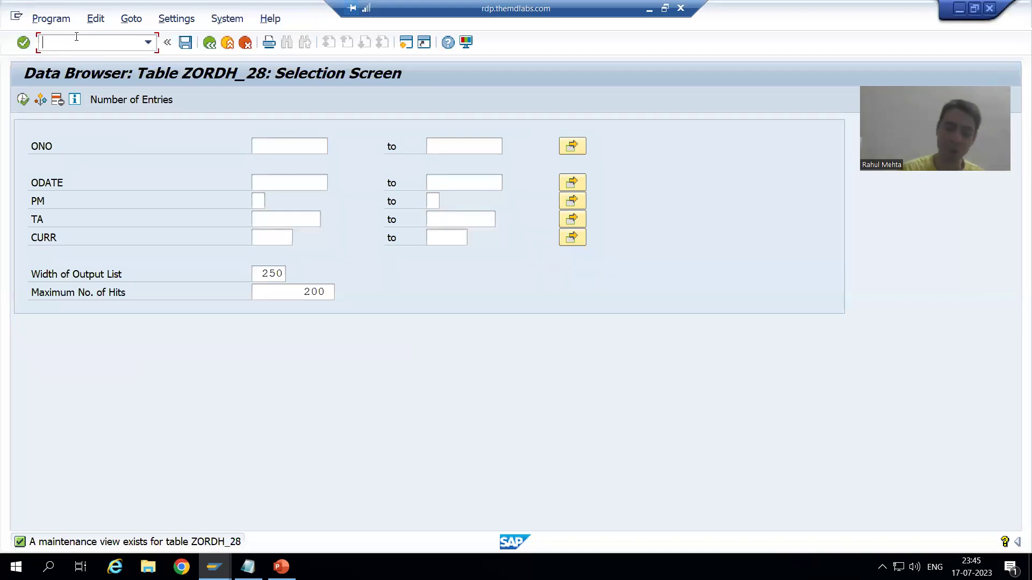
type("/ose16")
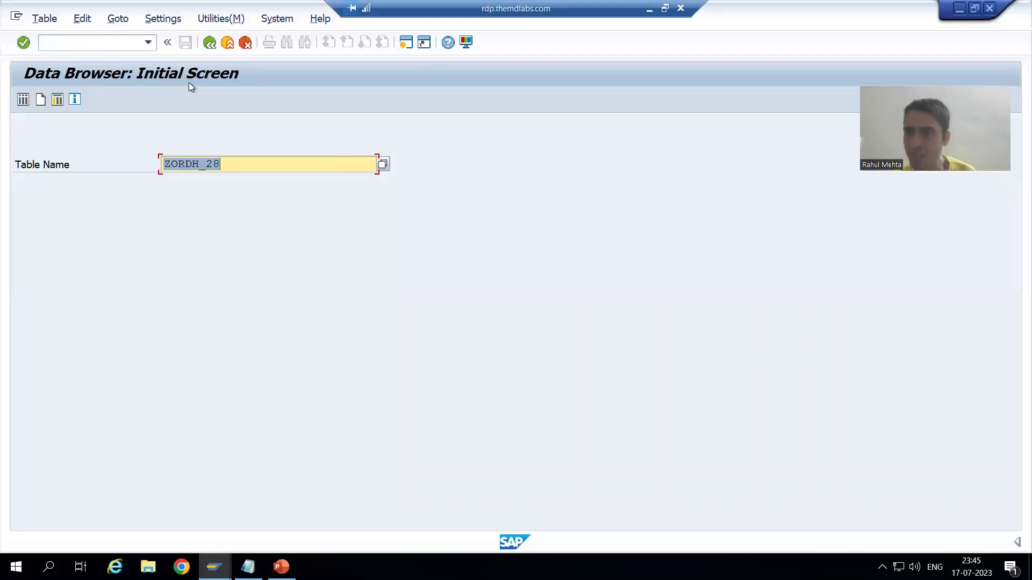
left_click(229, 166)
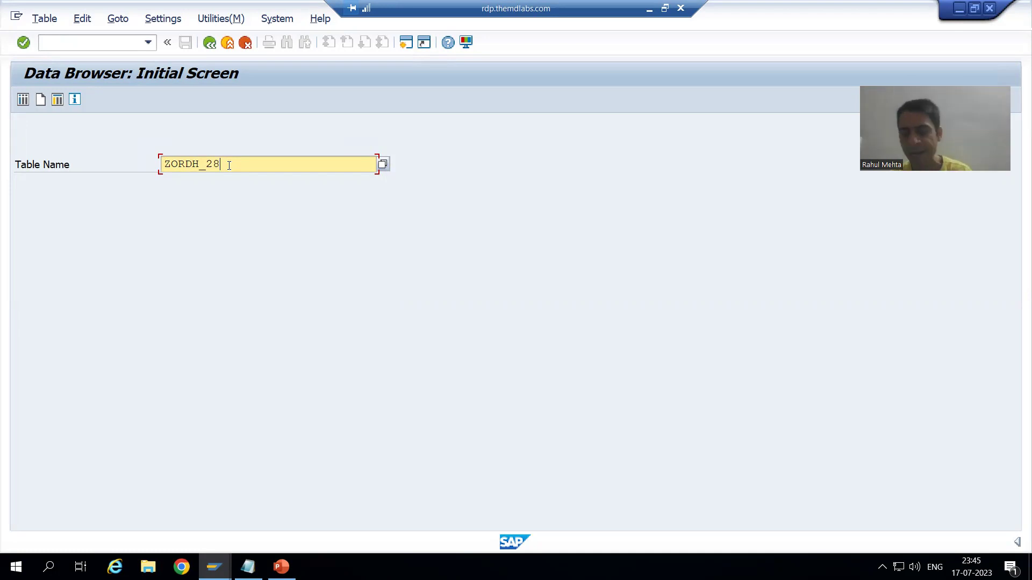
key("Return")
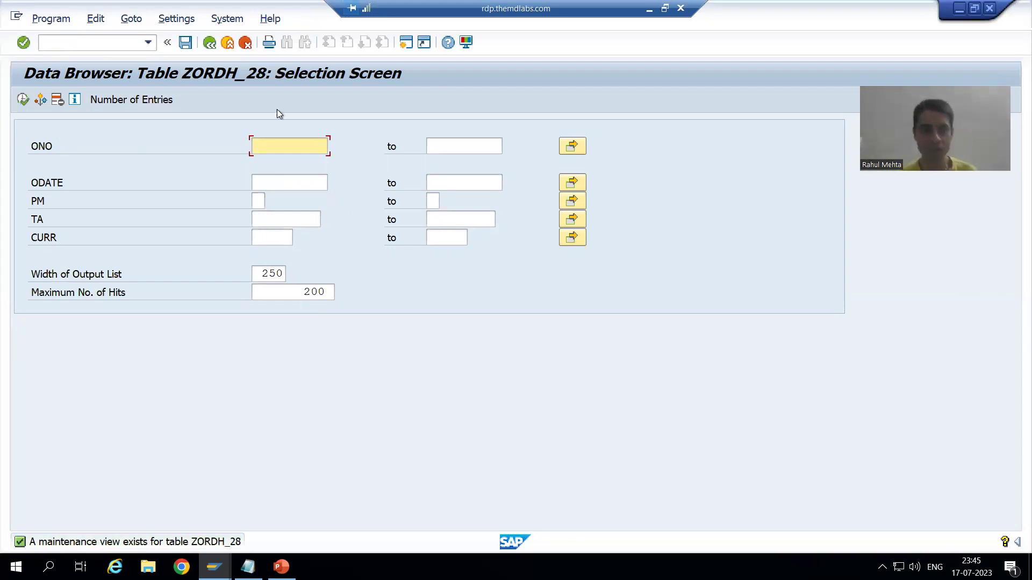
- Start transaction SE16N in a new session with /ose16n
left_click(59, 44)
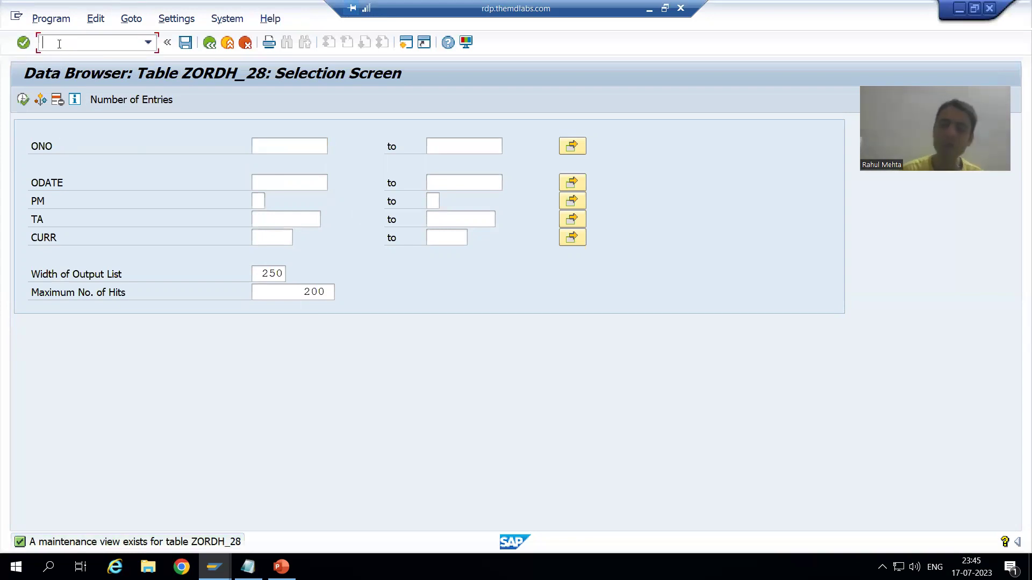
type("/ose16n")
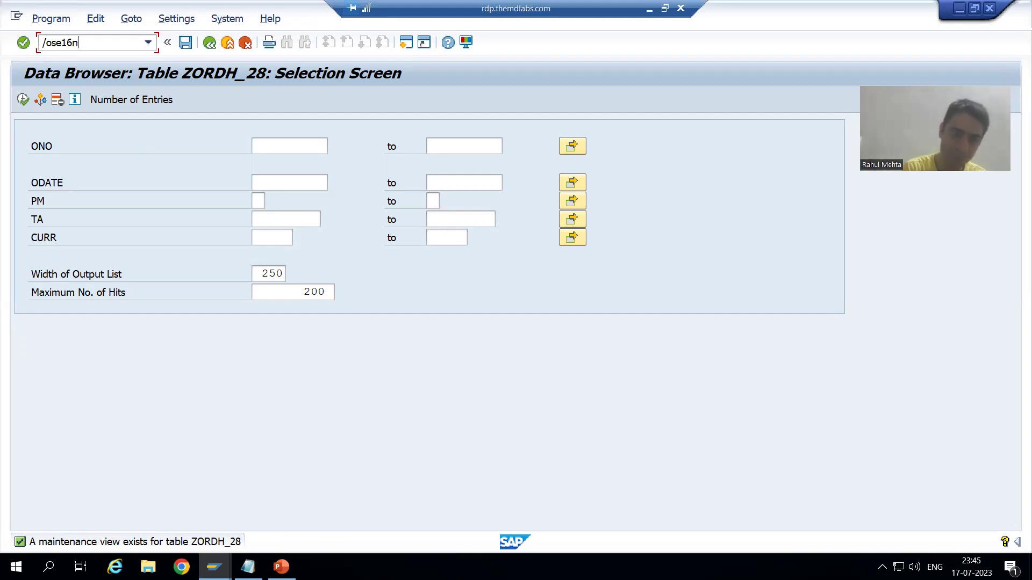
key("Return")
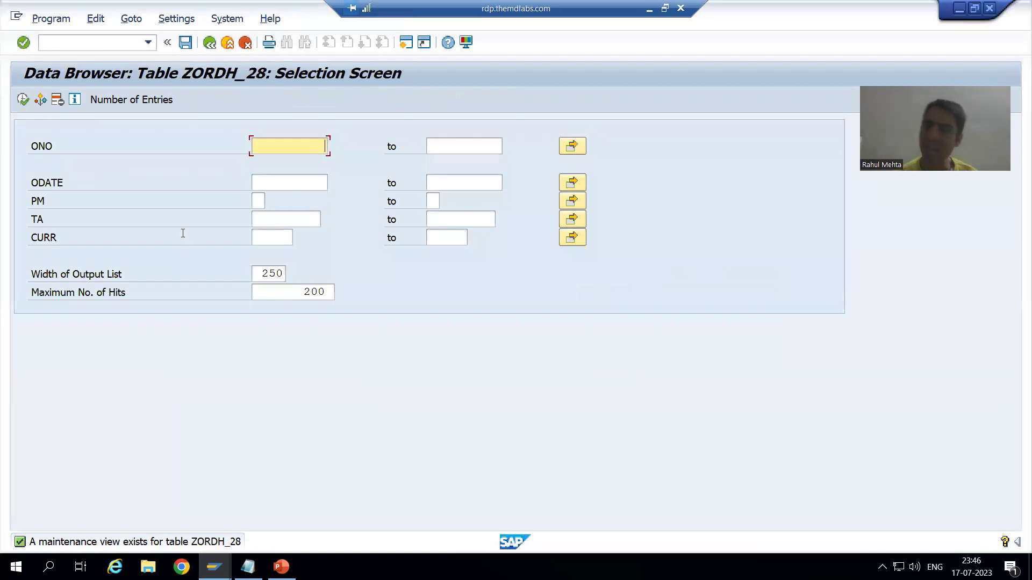
- Switch back to the ZORDH_28 selection screen, list the table entries without selection criteria, and return to the selection screen
left_click(215, 567)
left_click(186, 518)
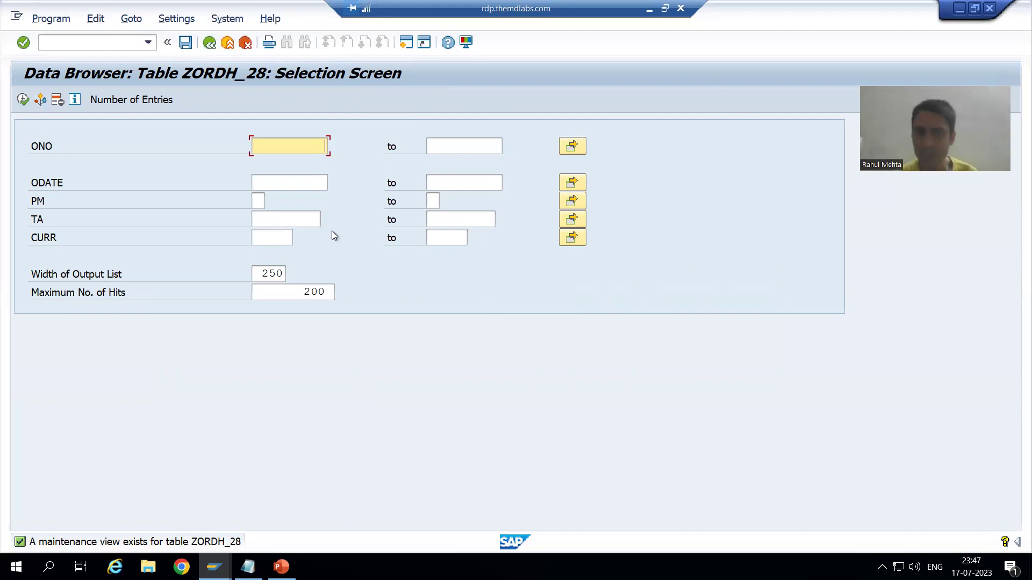
left_click(300, 183)
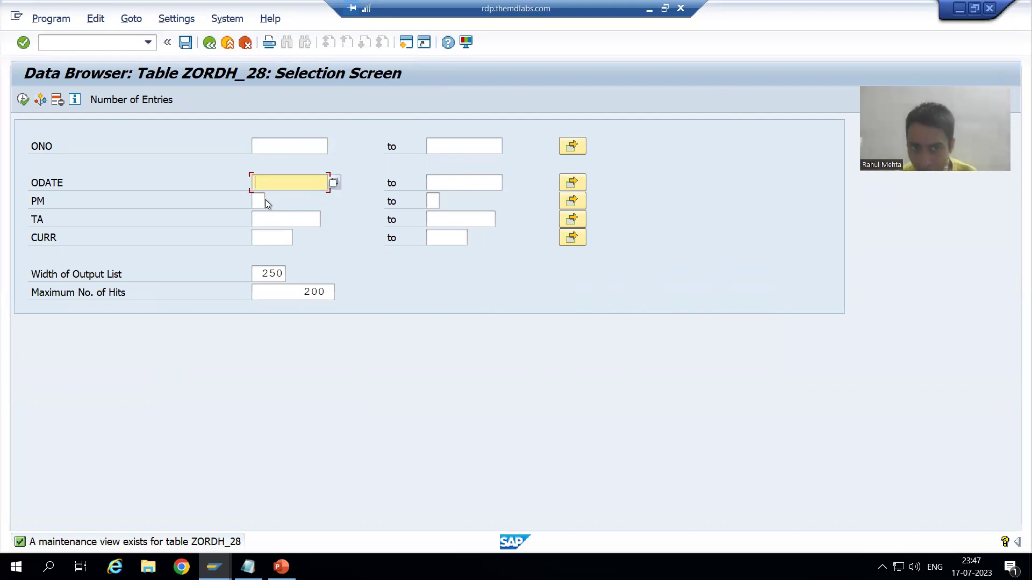
left_click(267, 217)
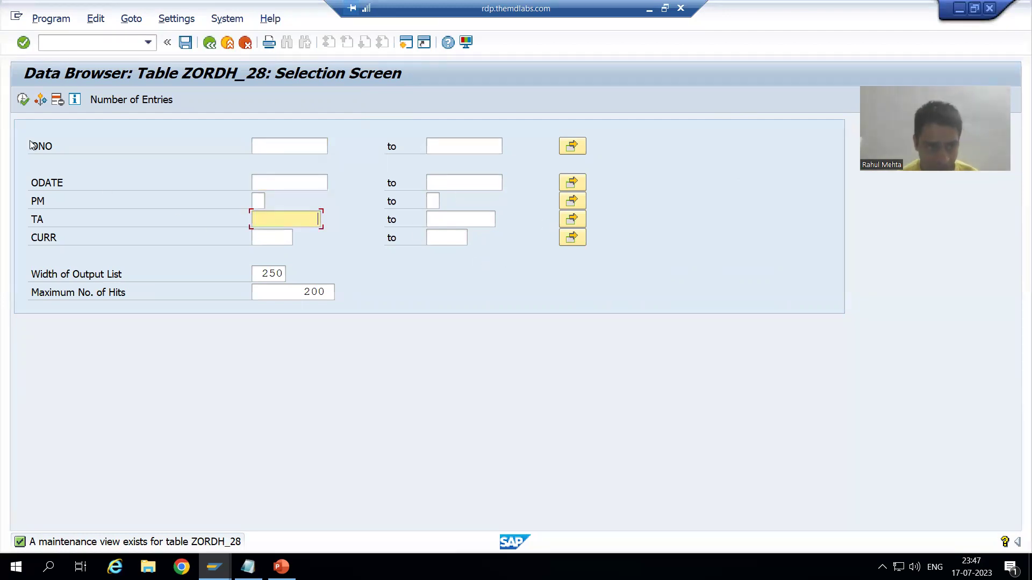
left_click(23, 100)
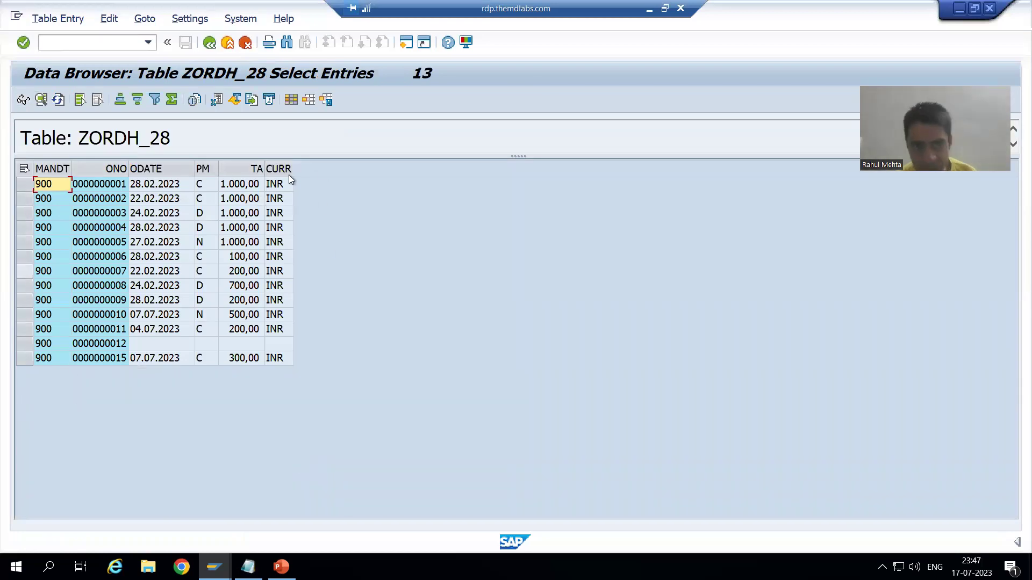
left_click(210, 43)
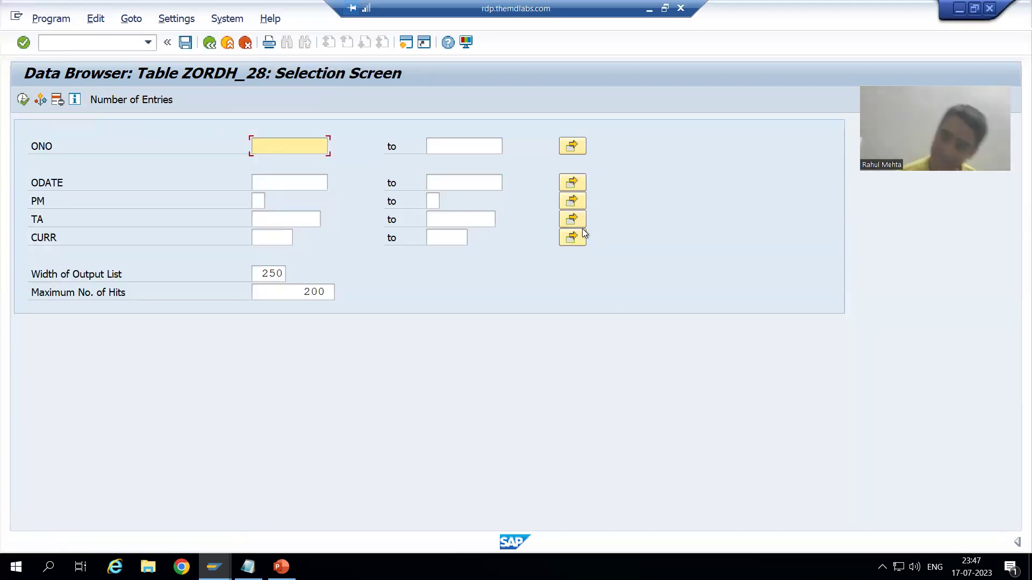
left_click(22, 100)
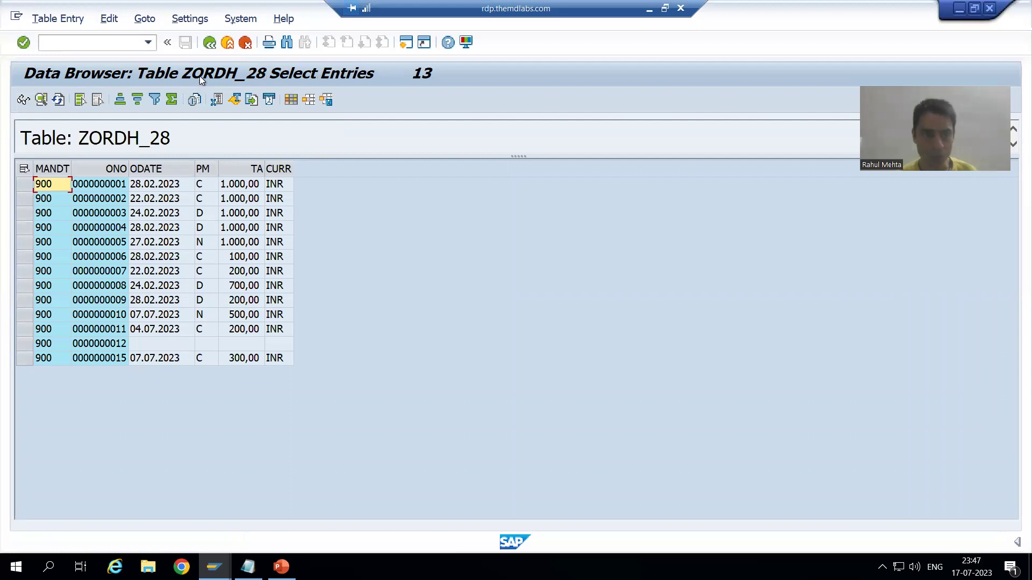
left_click(209, 42)
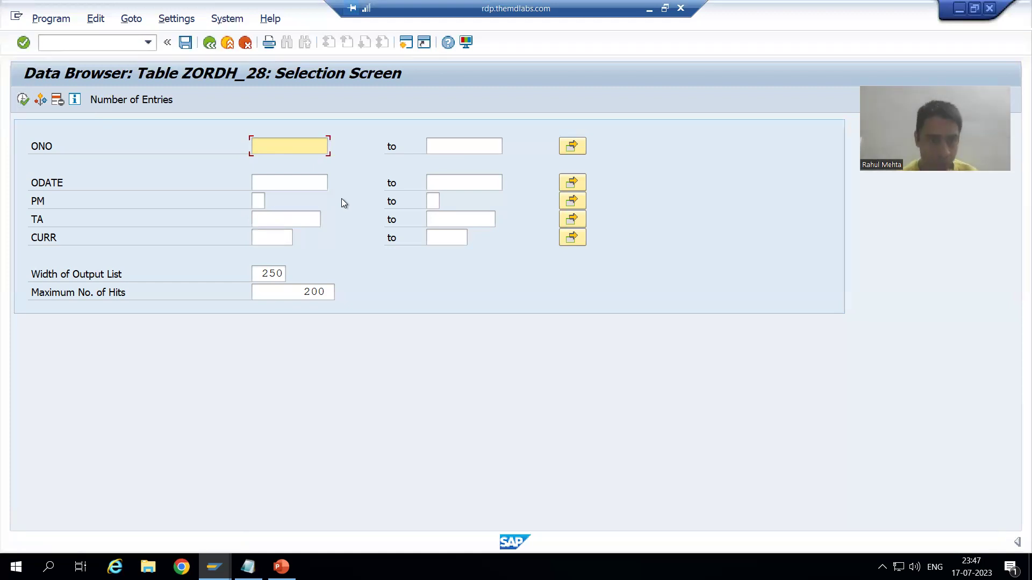
- Examine the field captions ONO, ODATE, PM, TA and CURR on the ZORDH_28 selection screen
left_click(42, 149)
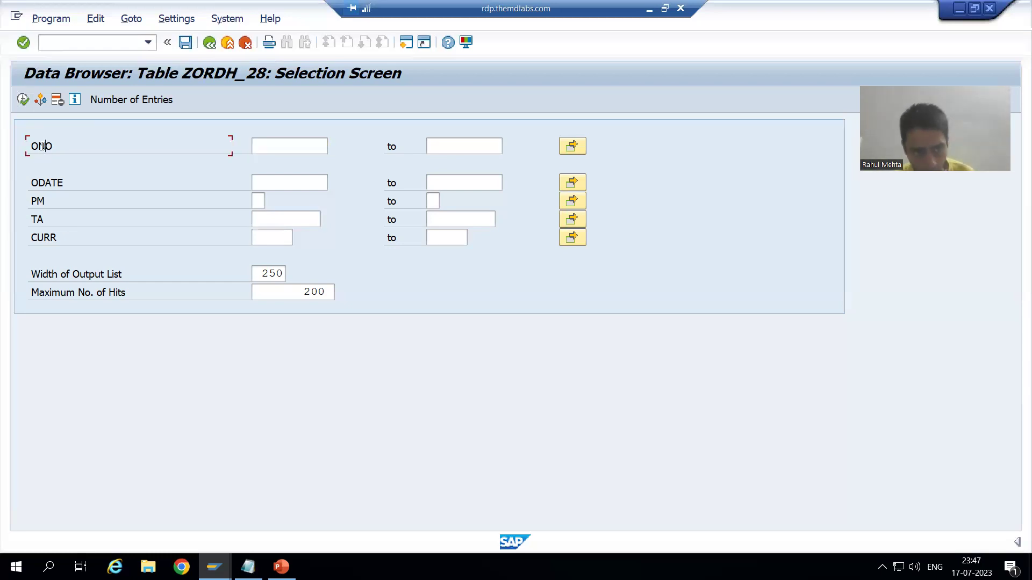
left_click(48, 182)
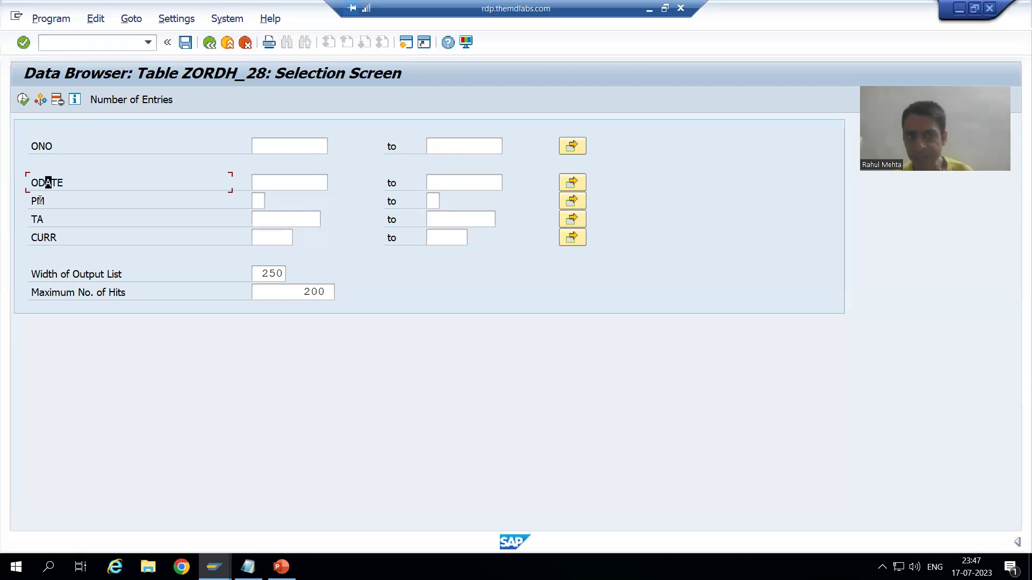
left_click(38, 201)
left_click(42, 215)
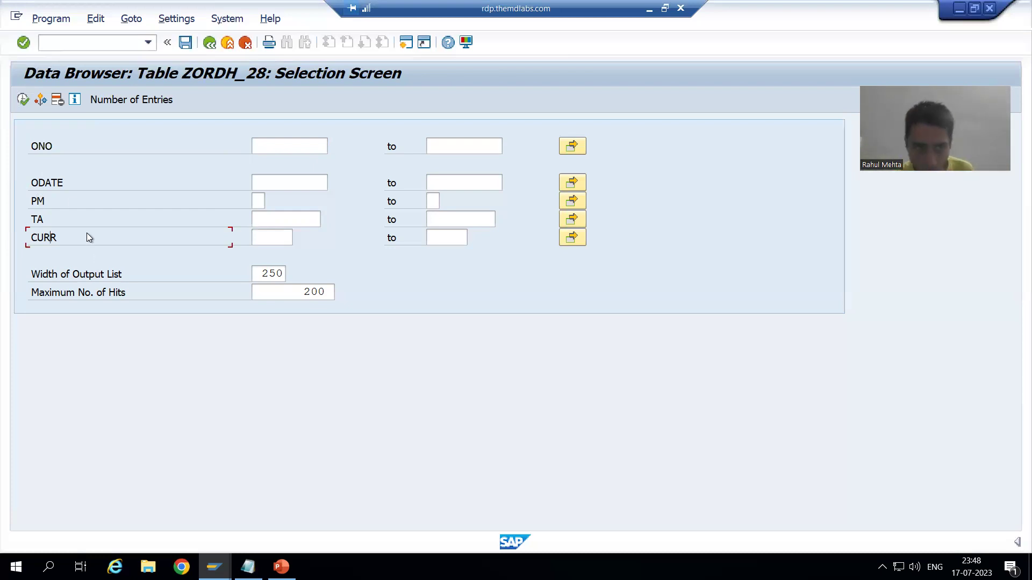
left_click(53, 202)
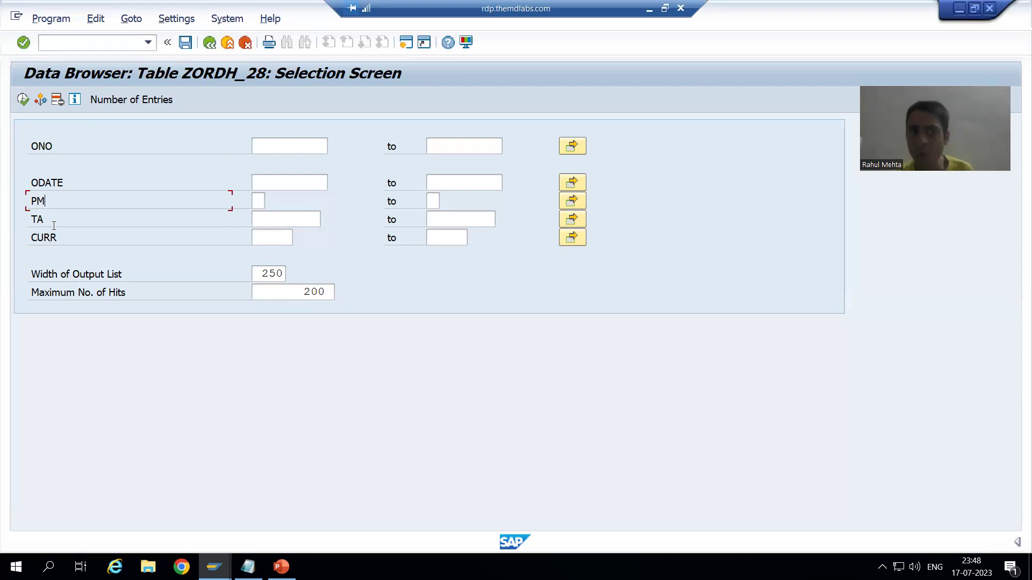
left_click(54, 222)
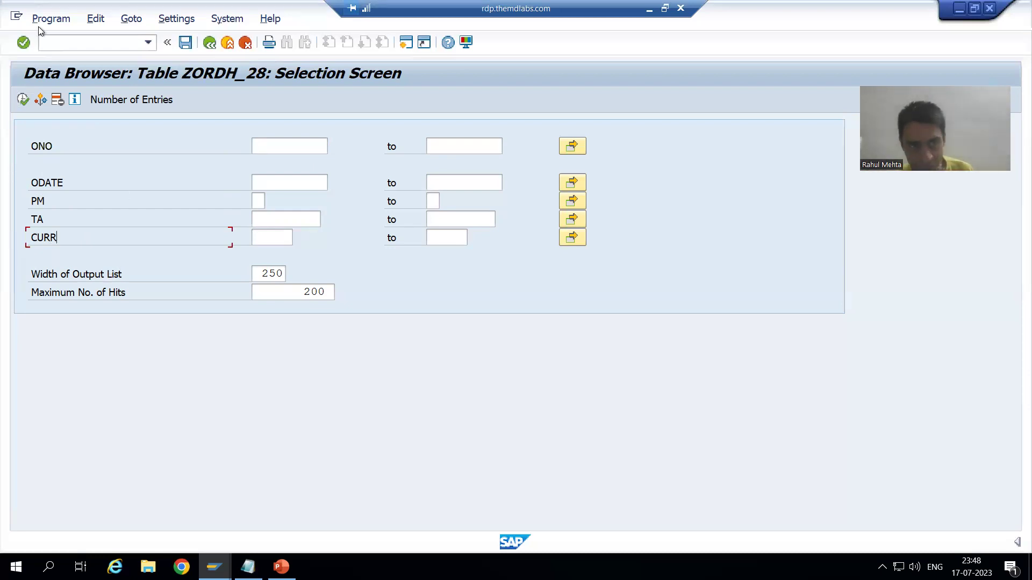
- Start transaction SE11 in a new session from the ZORDH_28 selection screen
left_click(72, 44)
type("/ose")
type("1")
key("Return")
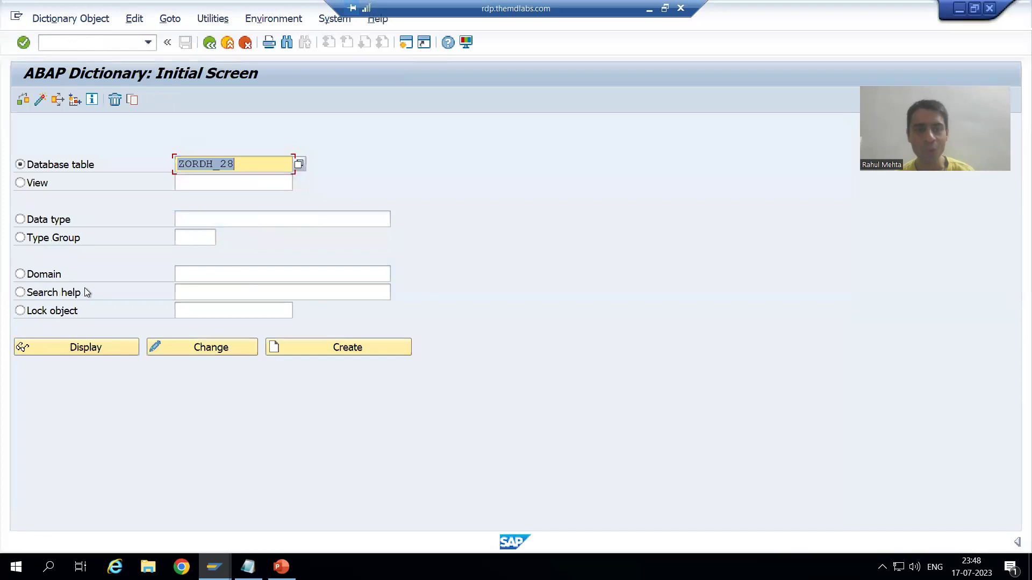
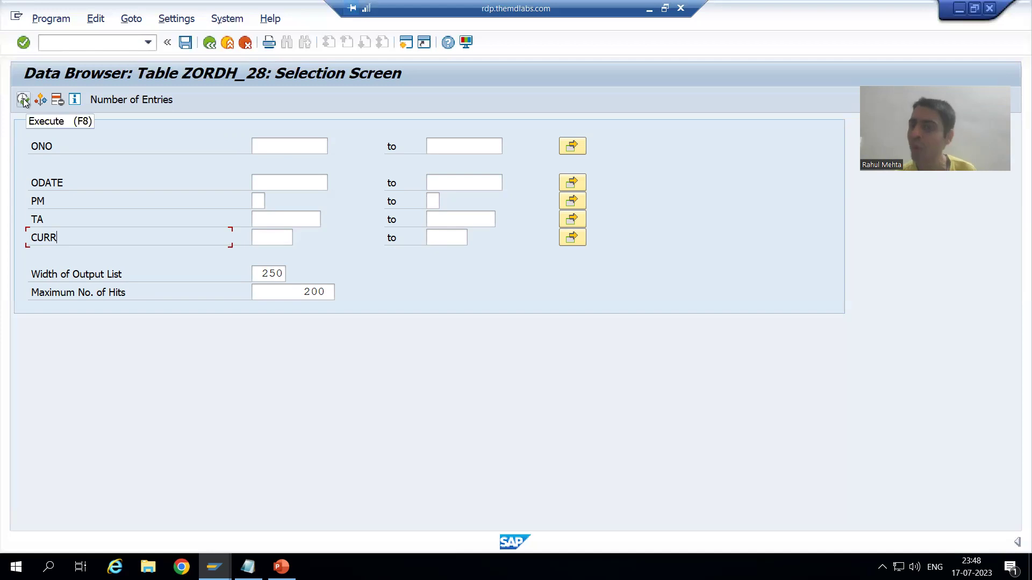
- List the ZORDH_28 entries again to check the column headings, and compare them with the selection screen's field captions
left_click(23, 100)
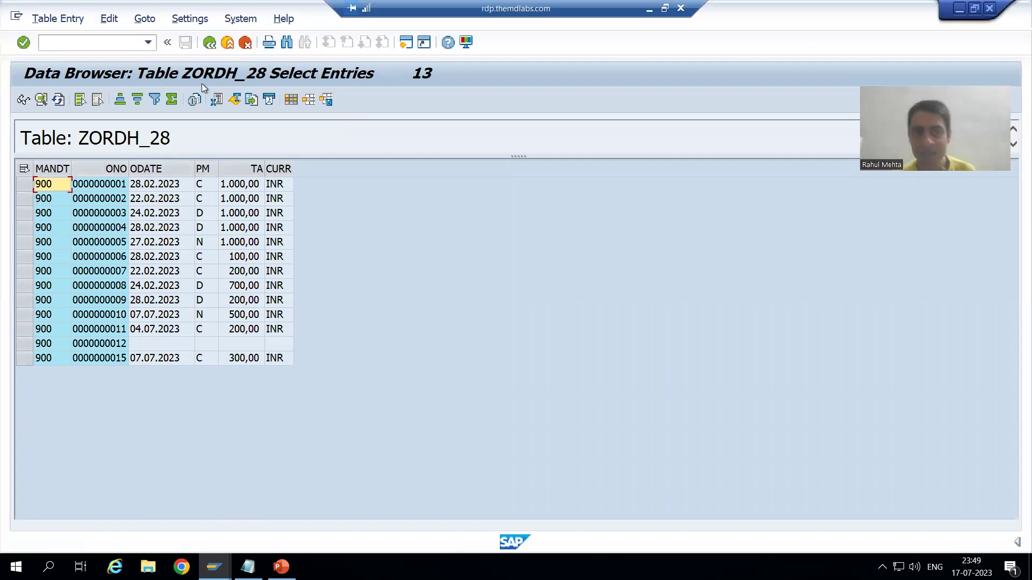
left_click(210, 49)
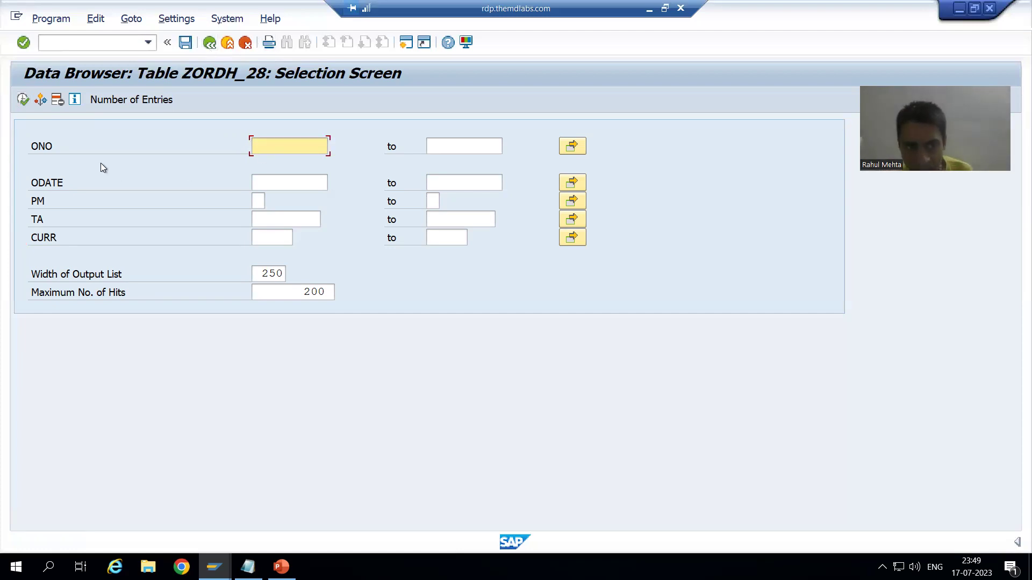
left_click(46, 146)
key("Down")
key("Down")
key("Down")
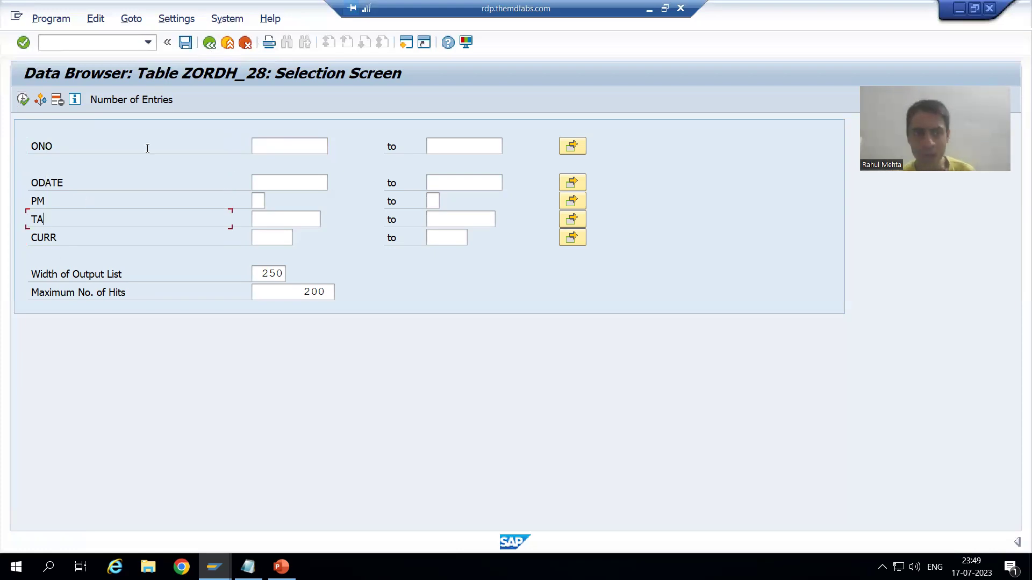
- Set the Data Browser keyword in the user-specific settings to Field Label and check the captions on the ZORDH_28 selection screen
left_click(173, 20)
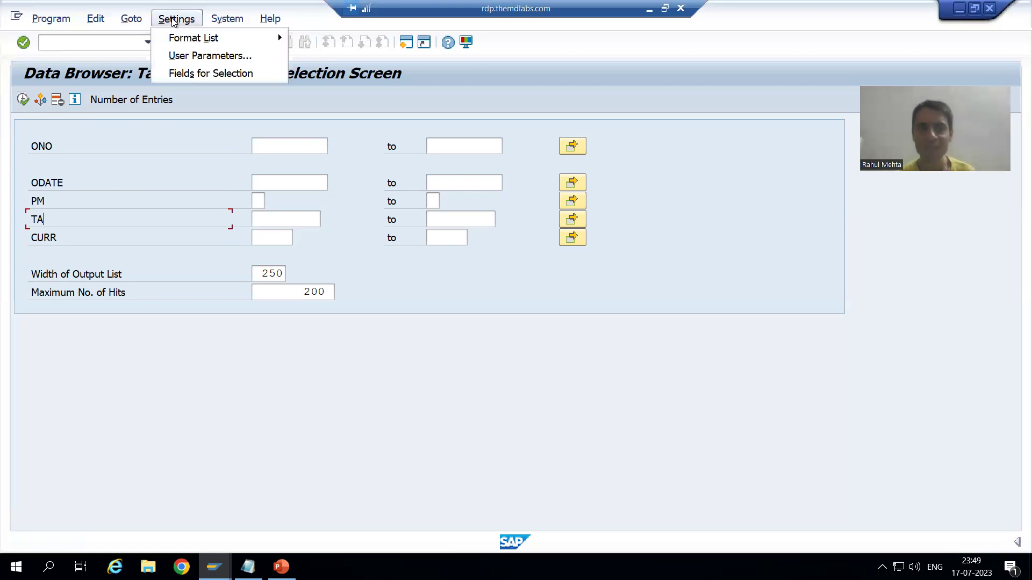
left_click(184, 56)
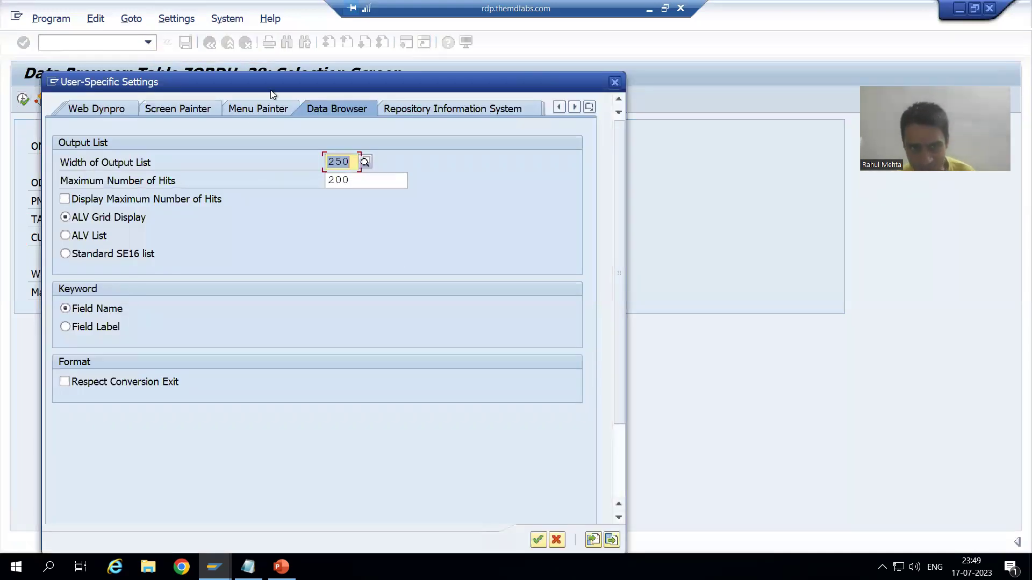
left_click_drag(282, 82, 392, 38)
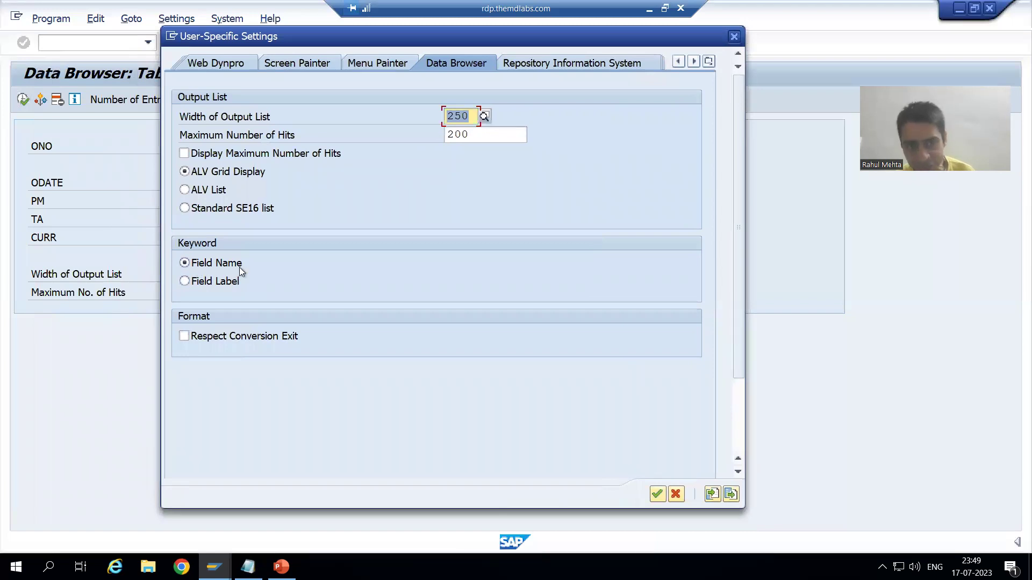
left_click(211, 284)
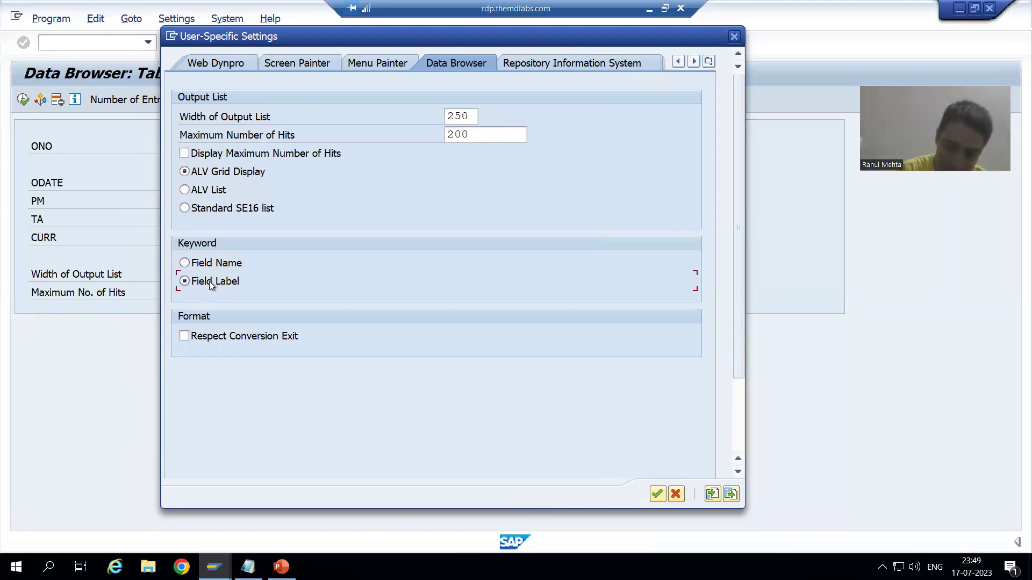
key("Return")
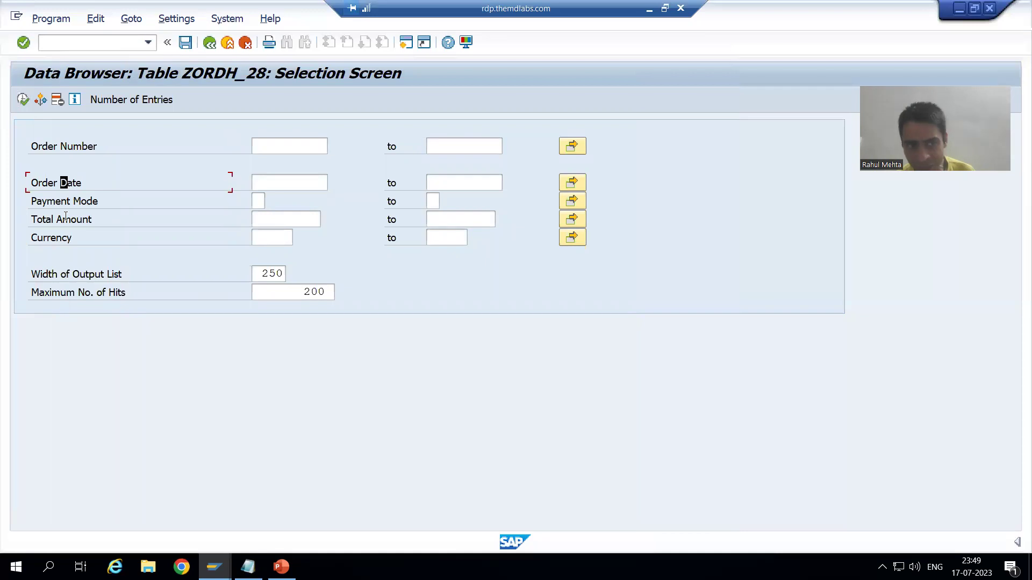
left_click(68, 238)
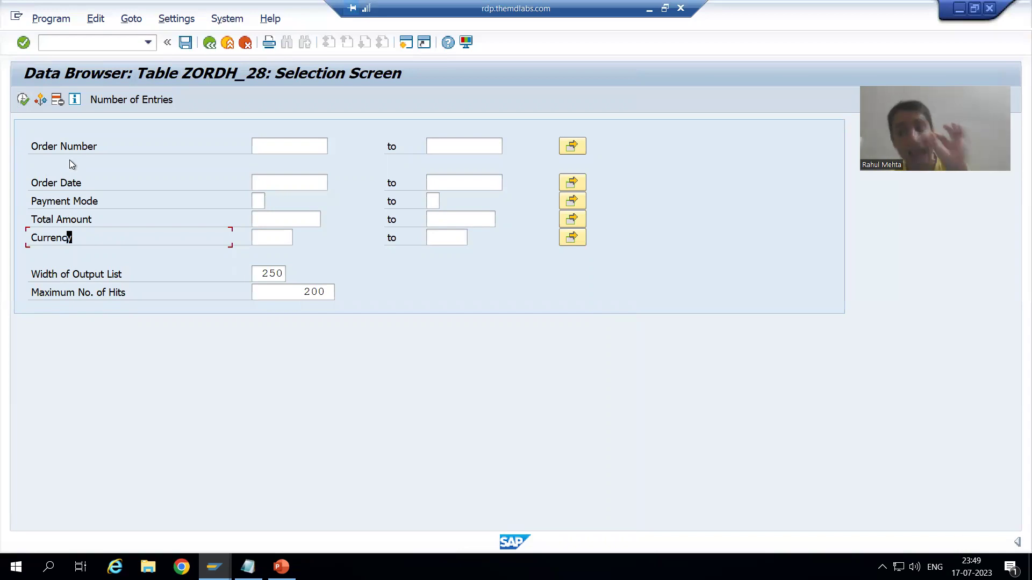
- Examine the field labels of the data elements ZDEONO_28 and ZDEODATEE_28, and compare them with the selection screen's captions
key("F3")
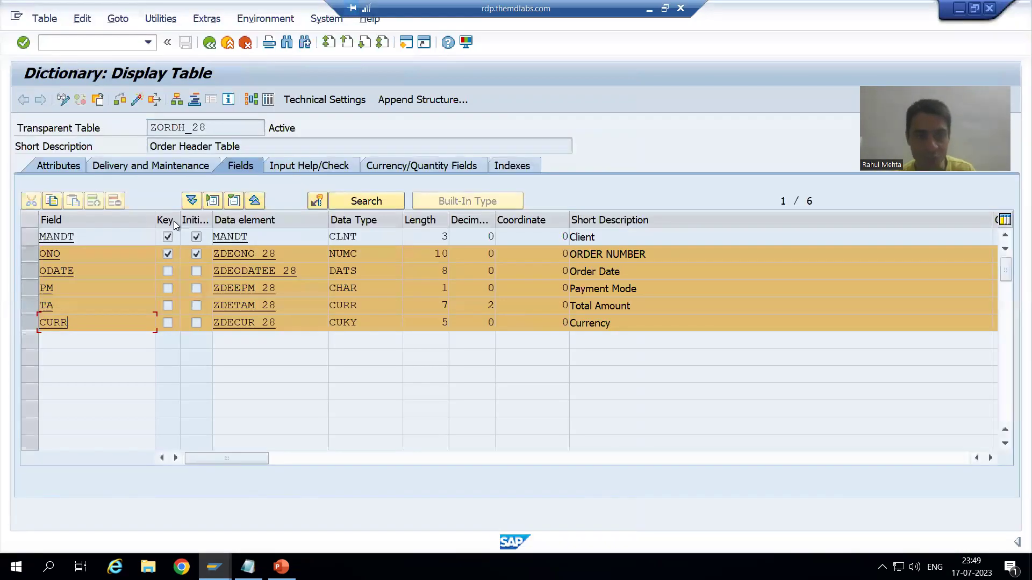
double_click(238, 254)
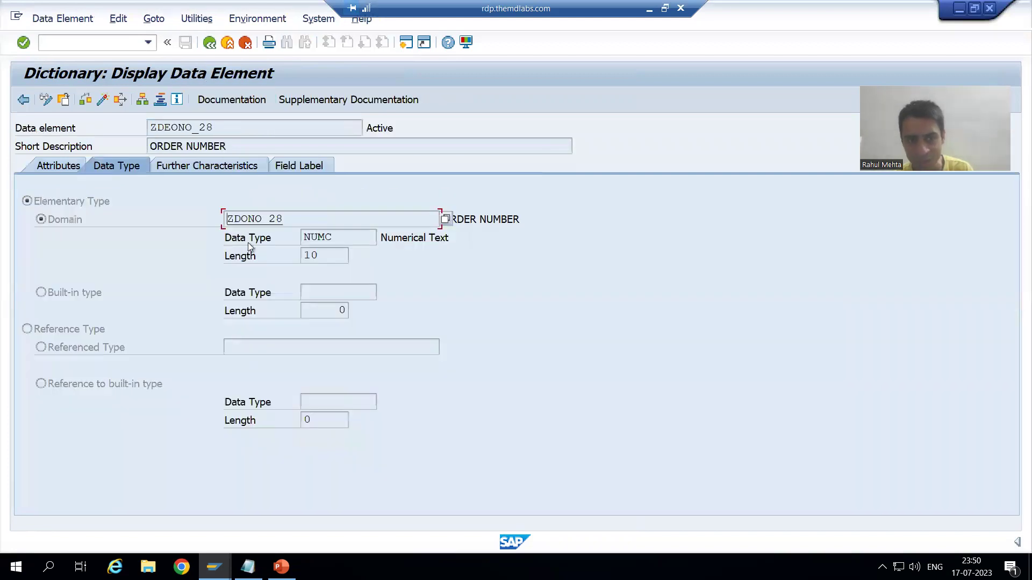
left_click(301, 169)
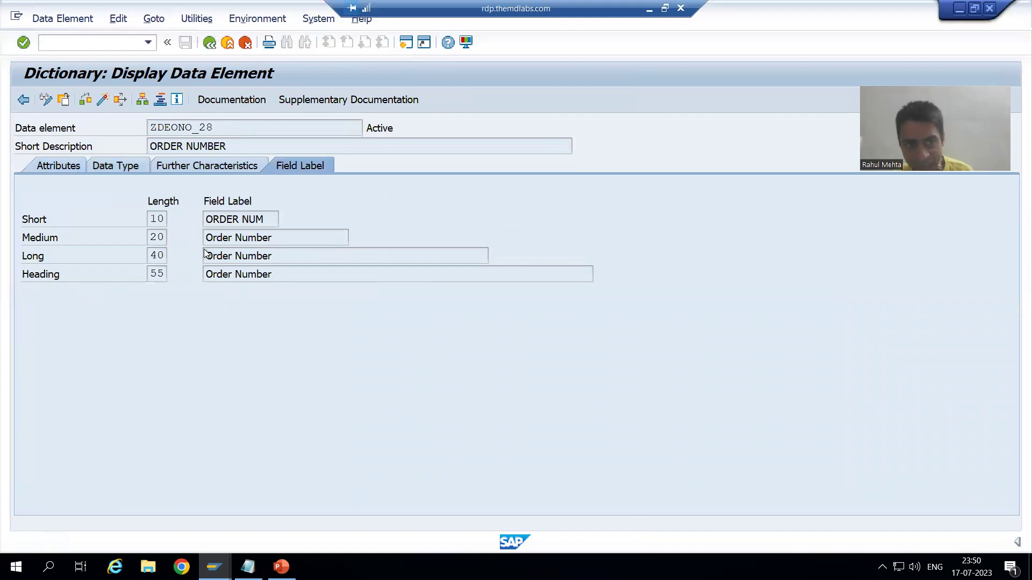
key("F3")
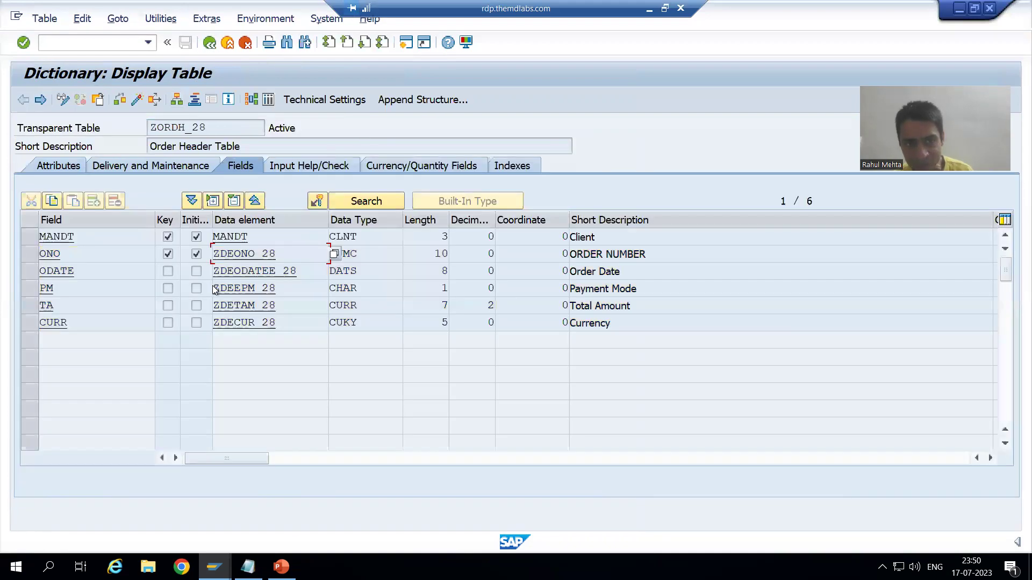
double_click(270, 271)
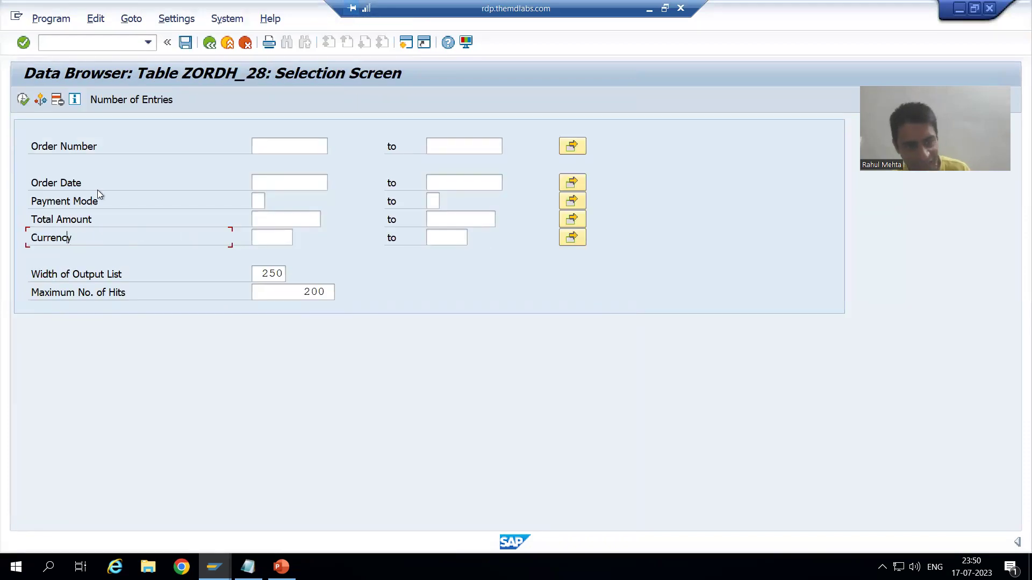
left_click(89, 183)
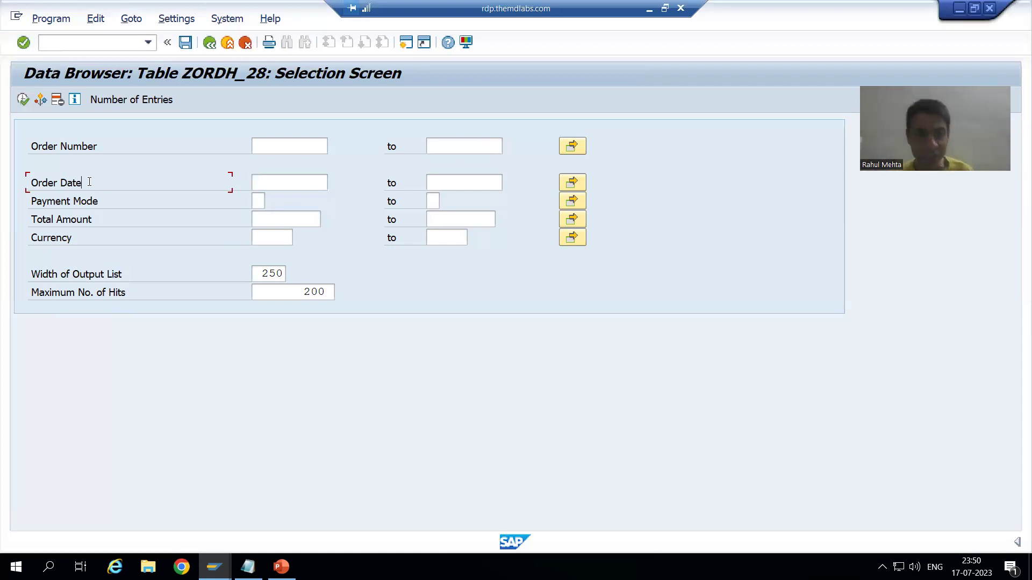
- List the ZORDH_28 entries to check the column headings, and review the output list options in the user-specific settings
left_click(24, 101)
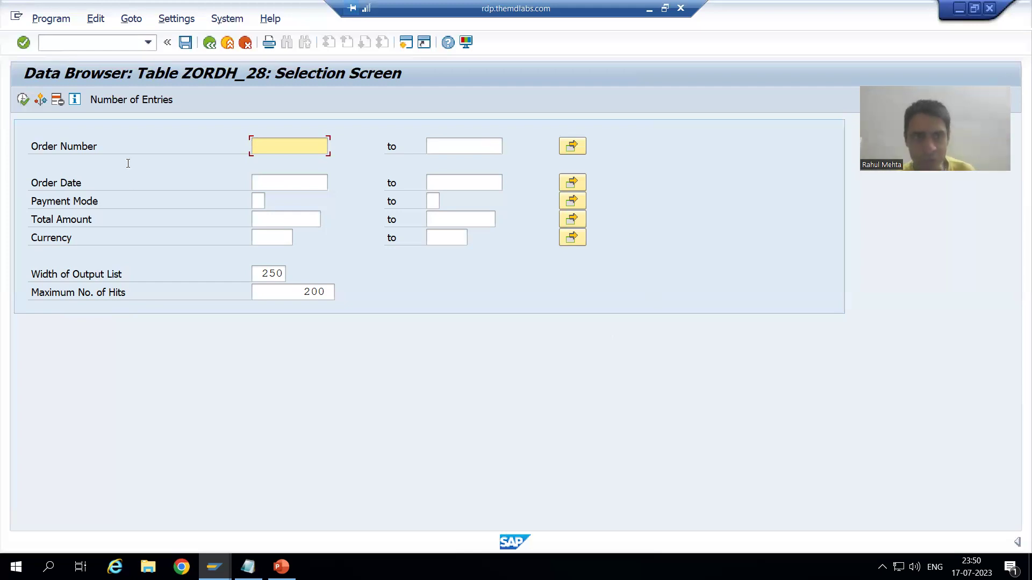
left_click(172, 21)
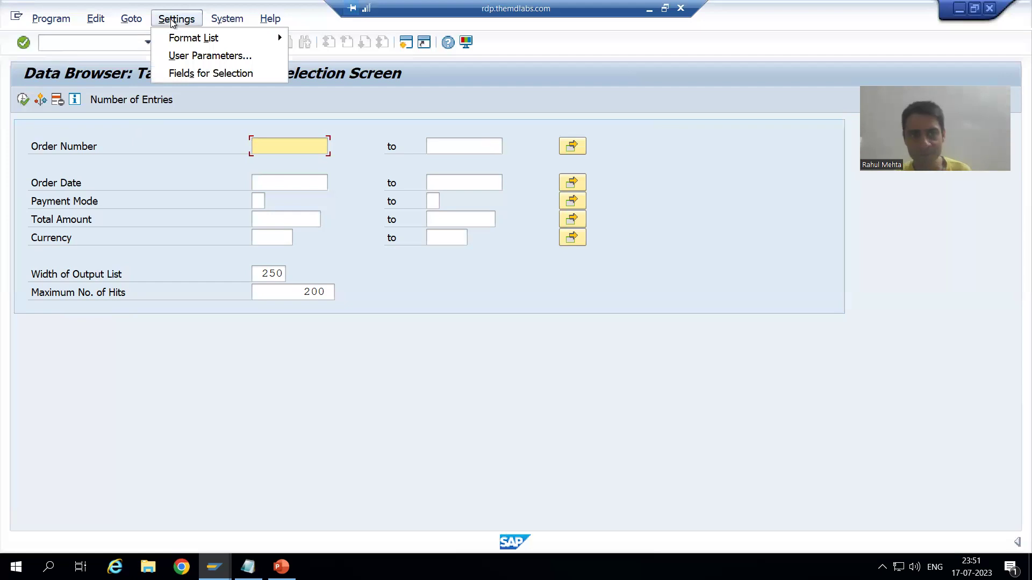
left_click(179, 56)
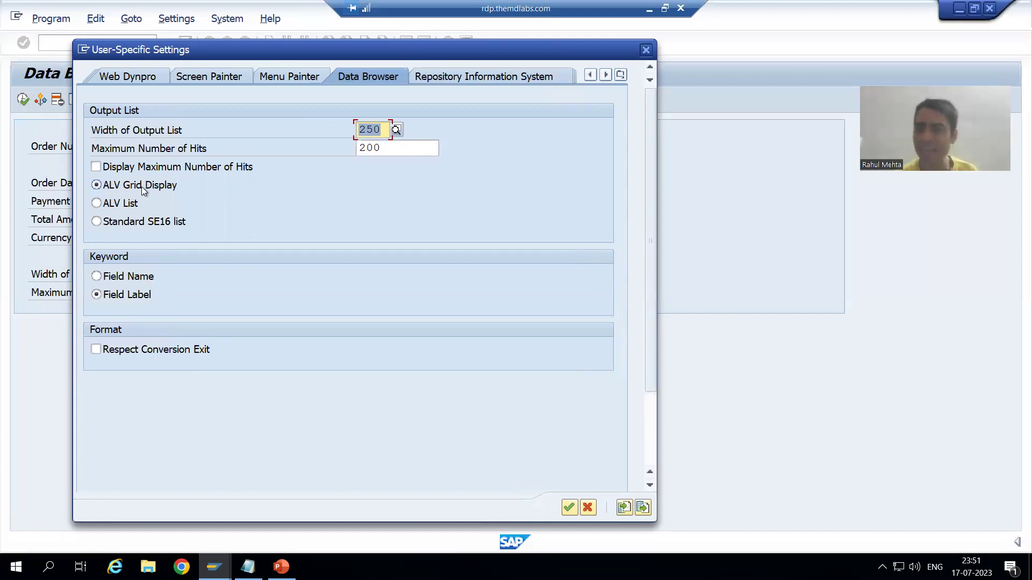
left_click(569, 508)
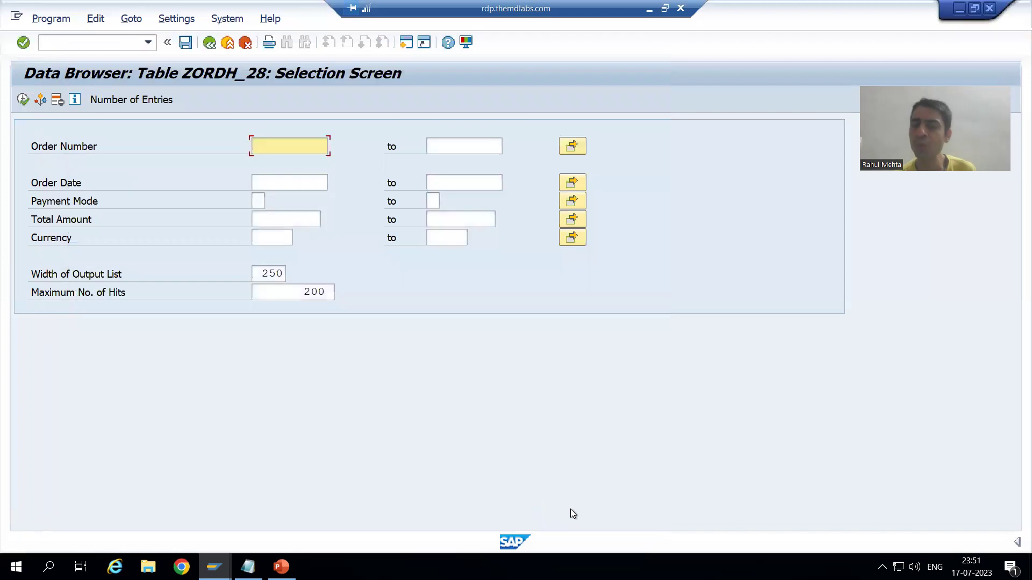
- List the ZORDH_28 entries, widen the columns from Order Number through Currency, and return to the selection screen
left_click(22, 100)
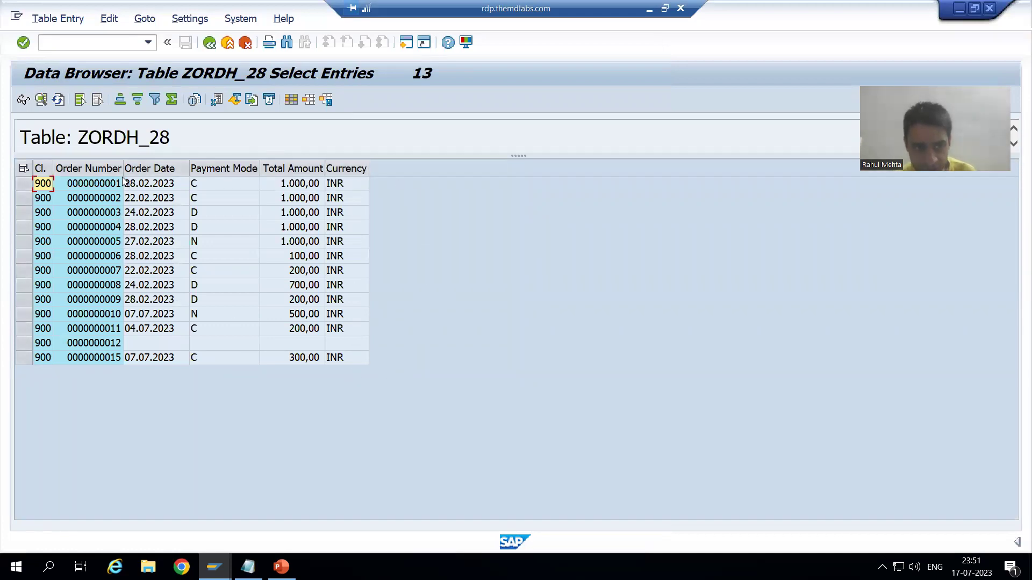
left_click_drag(119, 170, 164, 183)
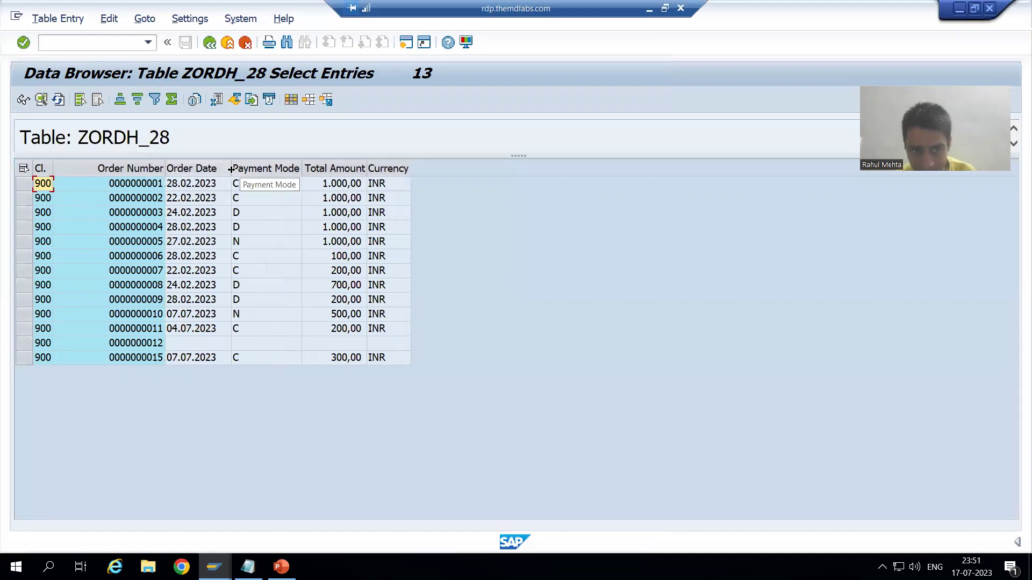
left_click_drag(357, 187, 358, 185)
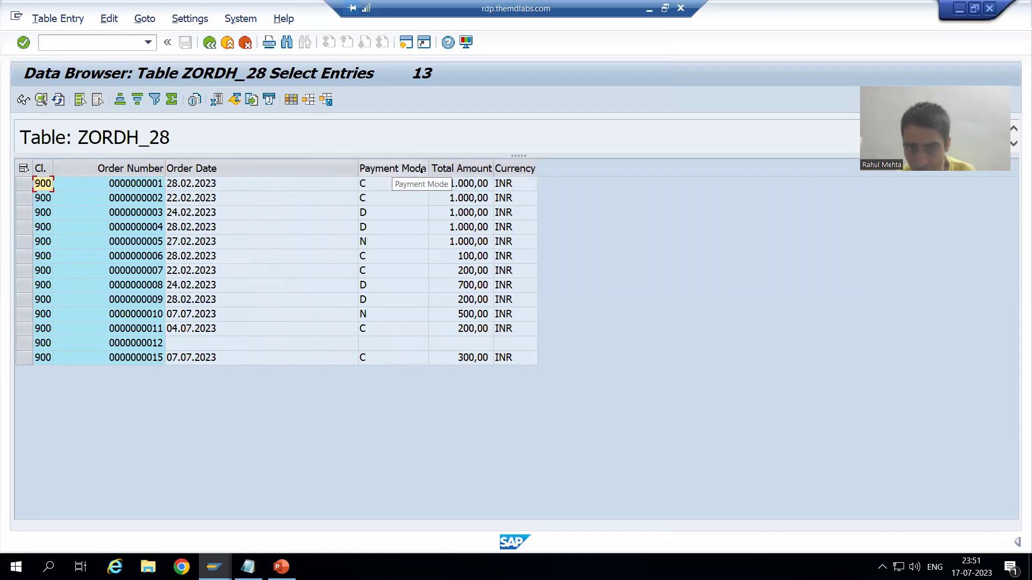
left_click_drag(429, 174, 476, 174)
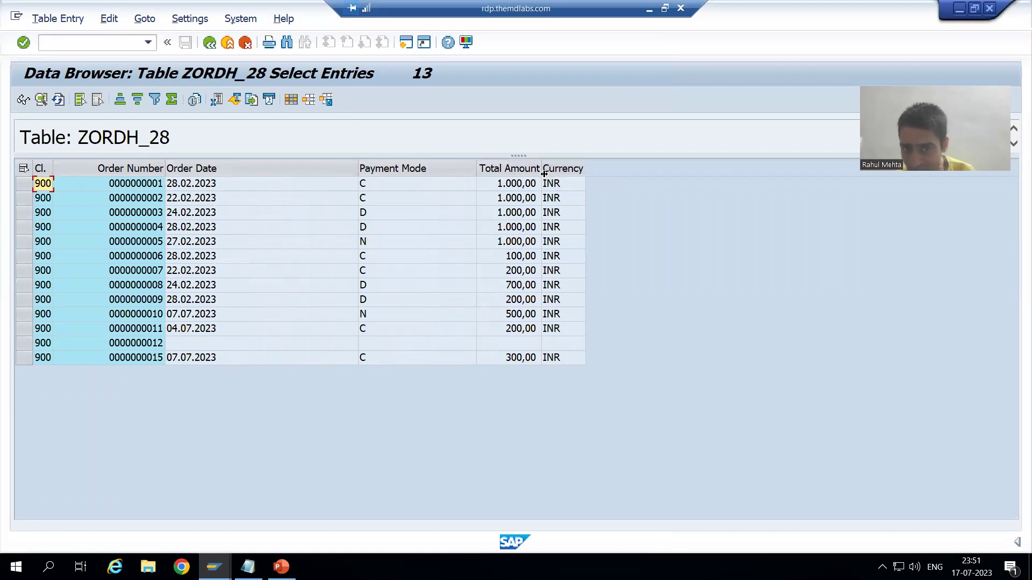
left_click_drag(541, 171, 779, 194)
left_click(661, 171)
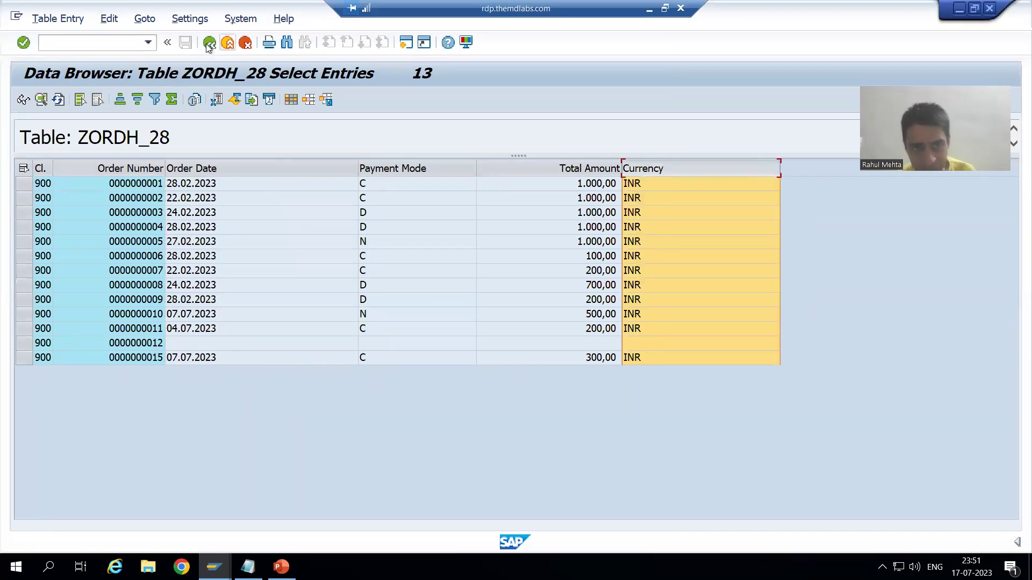
left_click(210, 44)
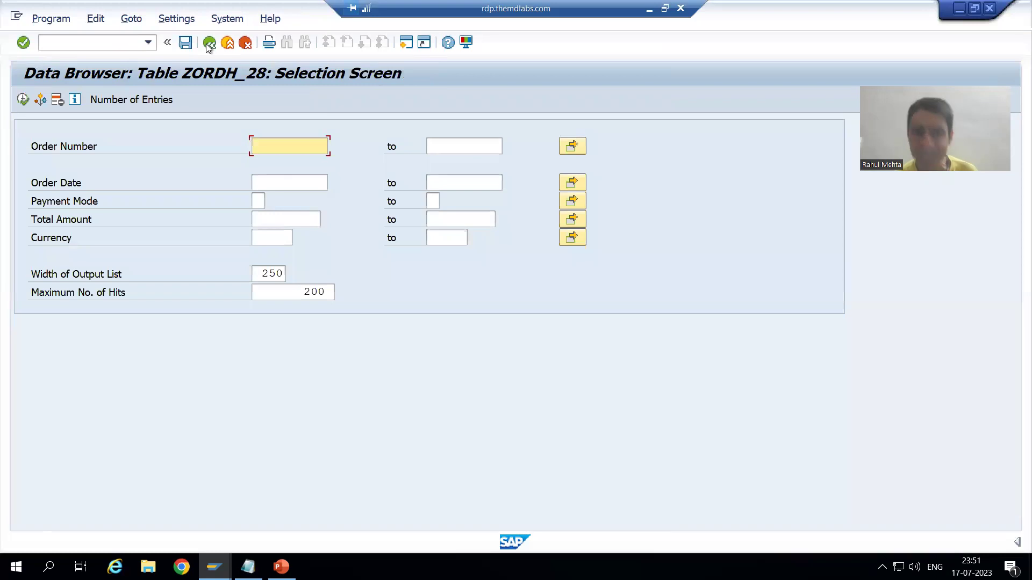
- Set the Data Browser output to ALV List, list the ZORDH_28 entries in that format, and return to the selection screen
left_click(176, 19)
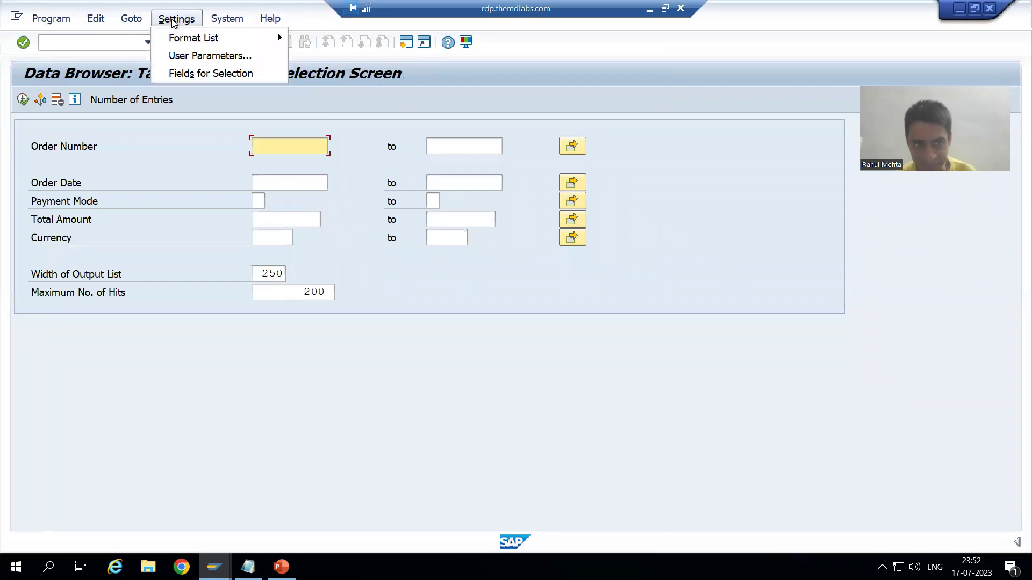
left_click(182, 54)
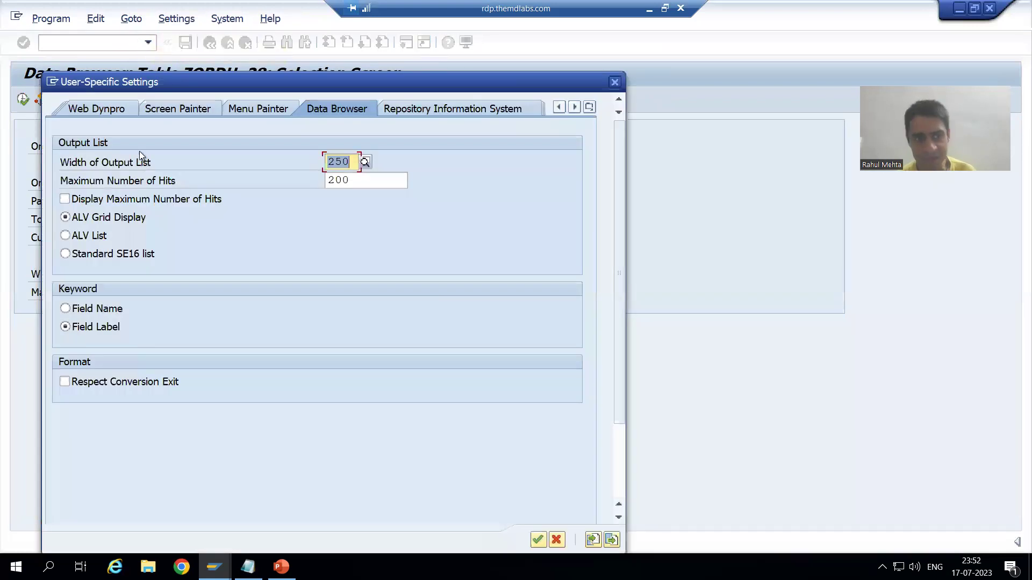
left_click(88, 238)
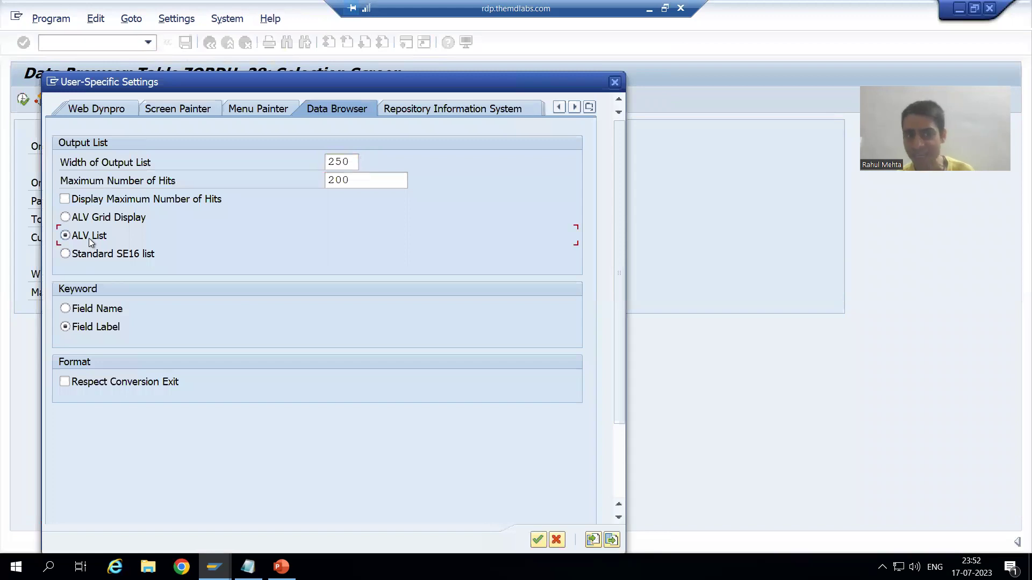
key("Return")
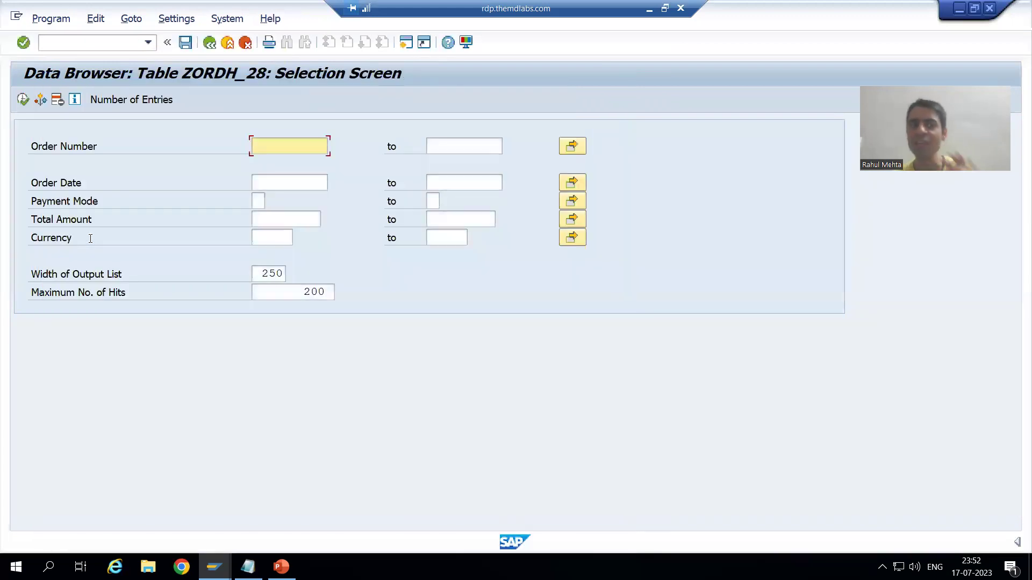
left_click(23, 101)
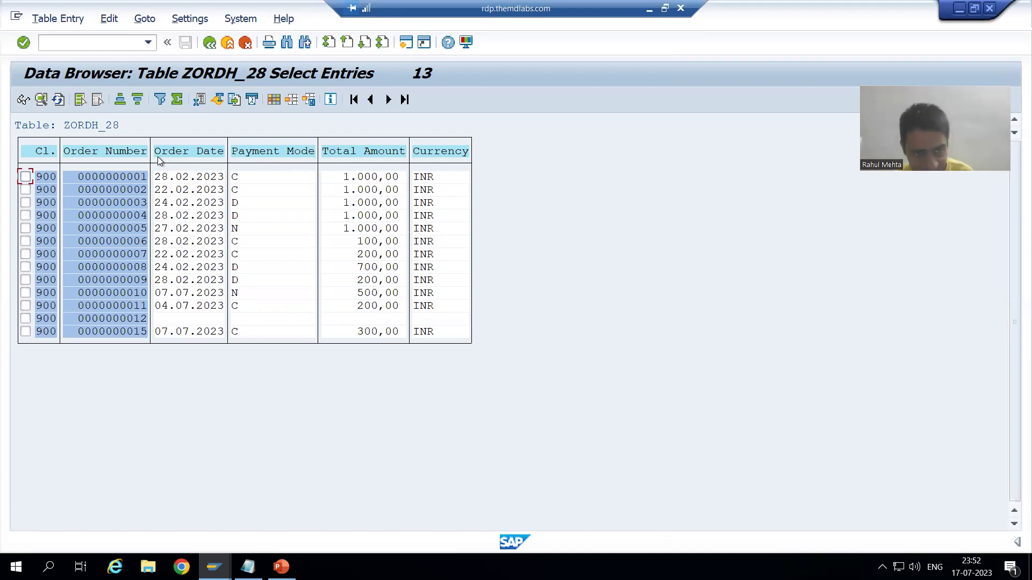
left_click(209, 46)
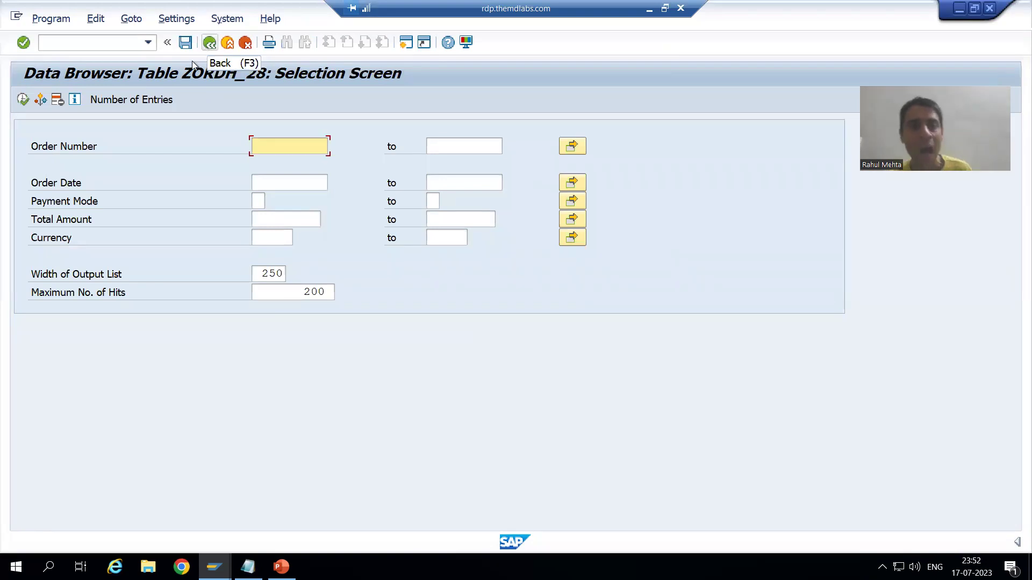
- Set the Data Browser output to ALV Grid Display and list the ZORDH_28 entries
left_click(185, 24)
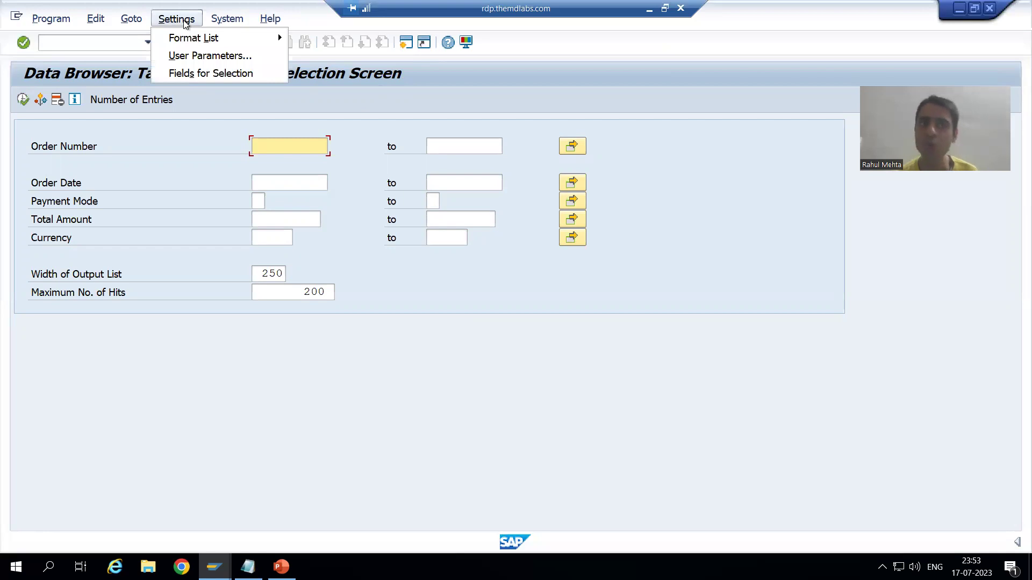
left_click(199, 56)
left_click(96, 218)
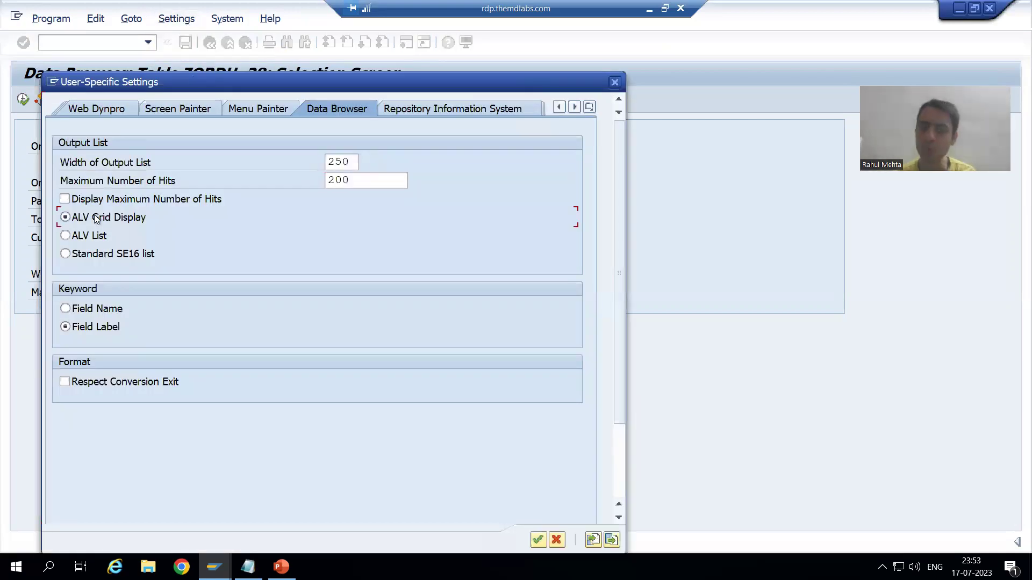
left_click(615, 82)
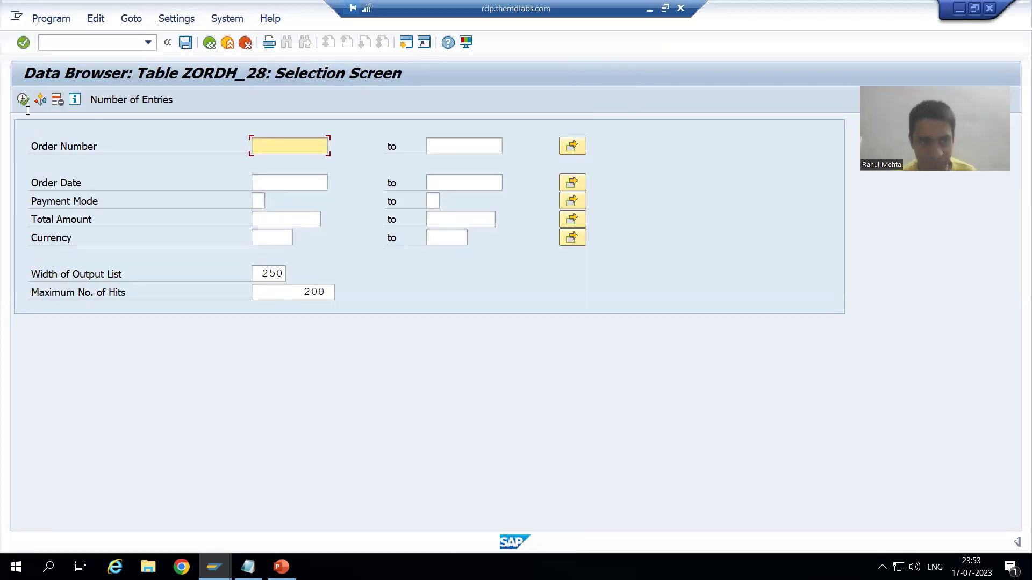
key("F8")
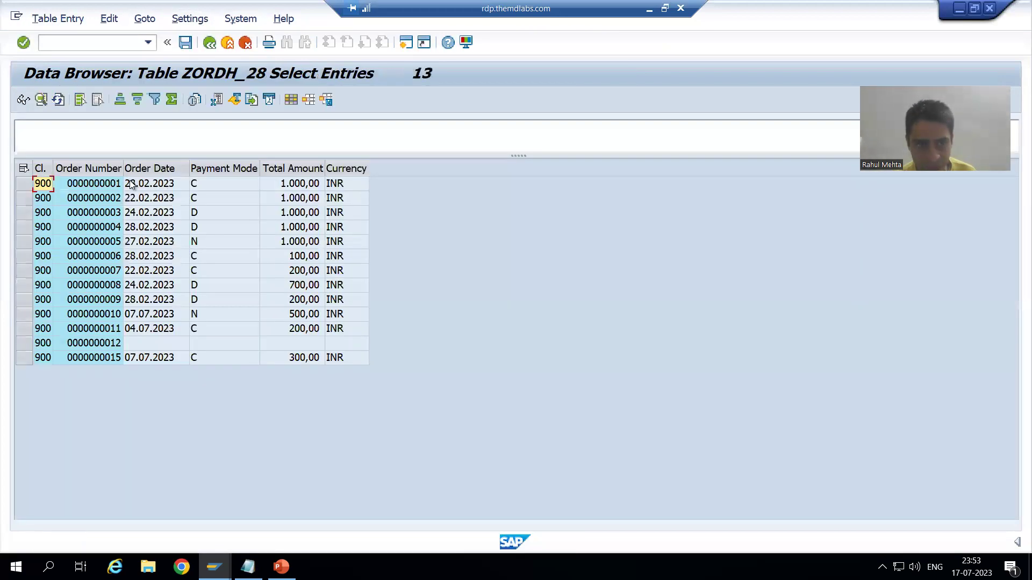
- Widen the Order Number and Order Date columns in the ZORDH_28 entry grid
left_click_drag(121, 172, 147, 172)
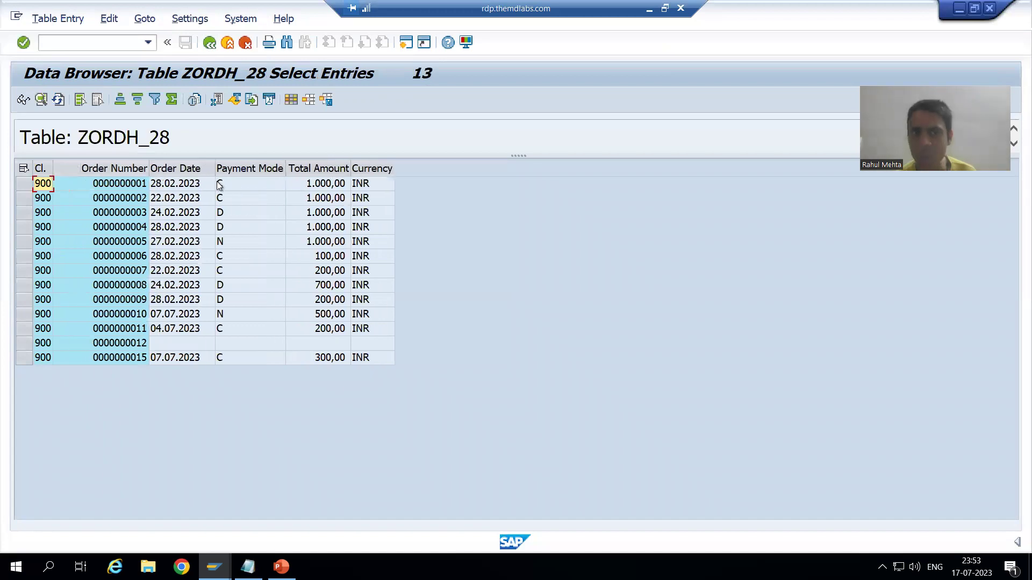
left_click_drag(214, 171, 237, 177)
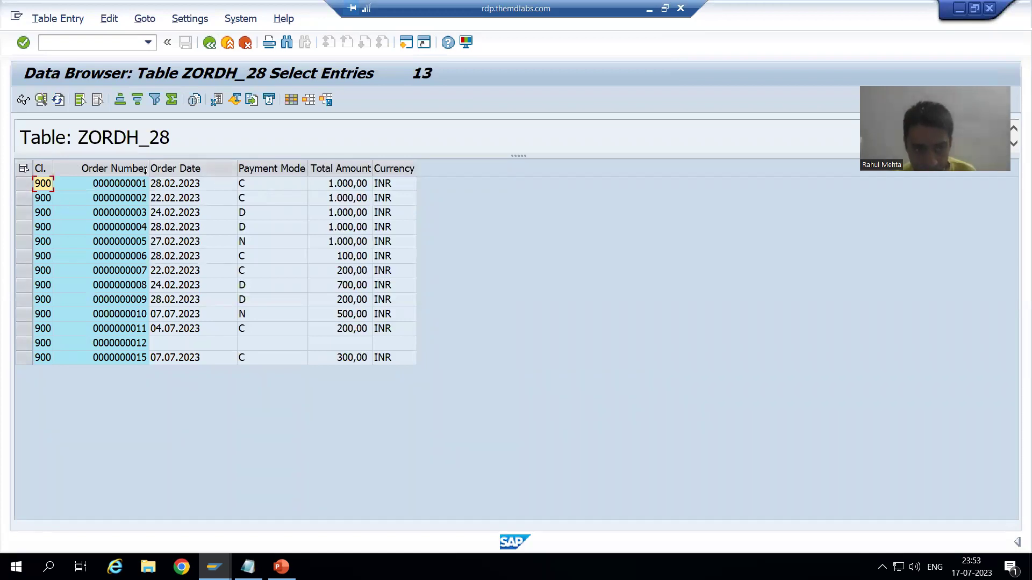
left_click_drag(148, 174, 164, 174)
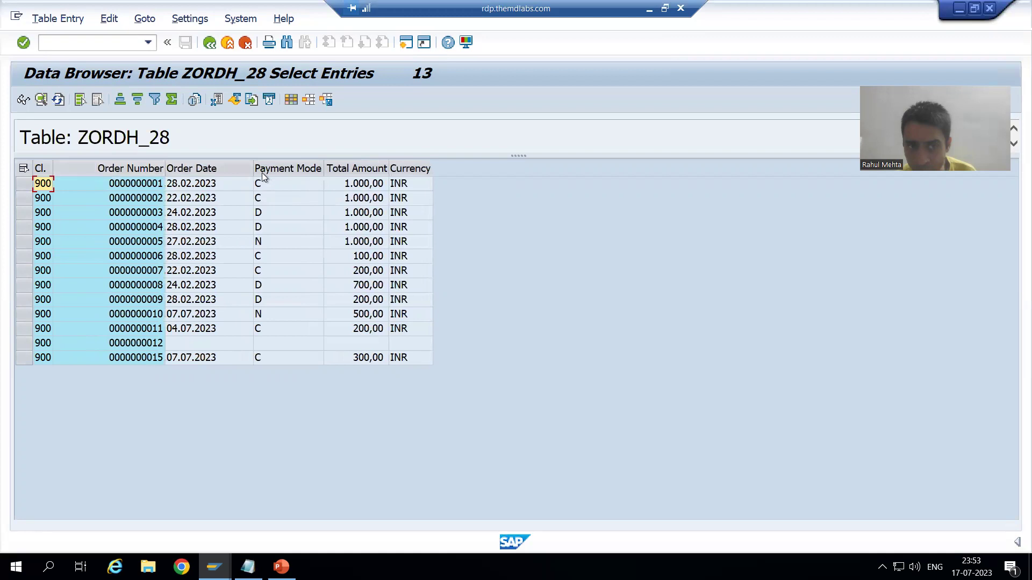
- Widen the Order Date column, narrow the Order Number column in the ZORDH_28 grid, and return to the selection screen
left_click_drag(252, 171, 270, 171)
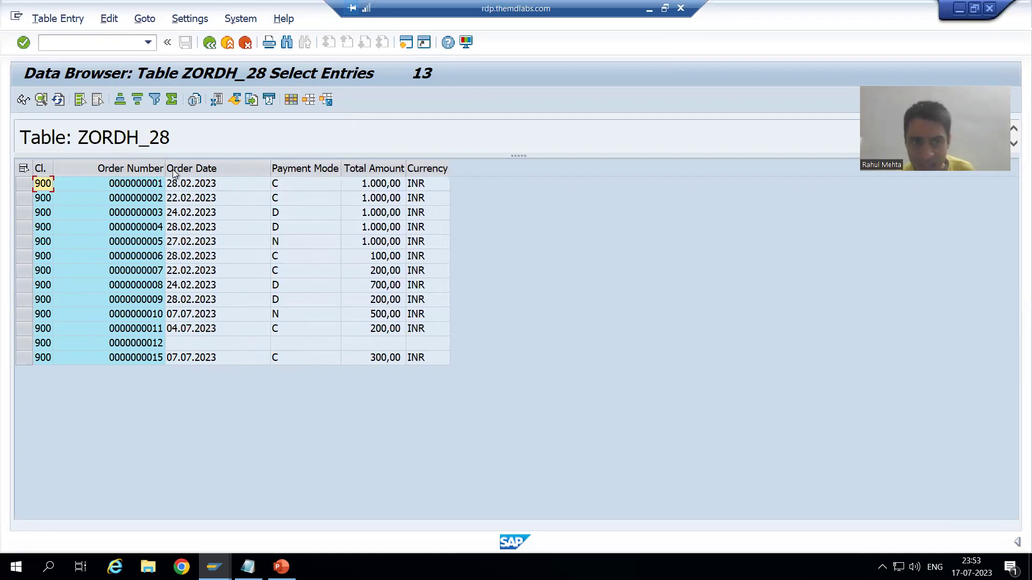
left_click_drag(147, 168, 133, 168)
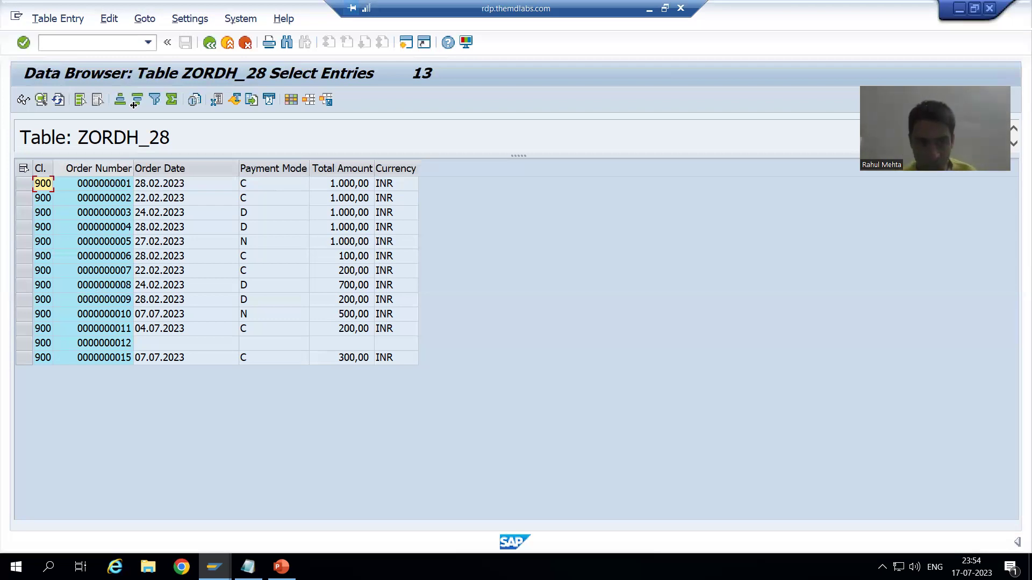
left_click(211, 44)
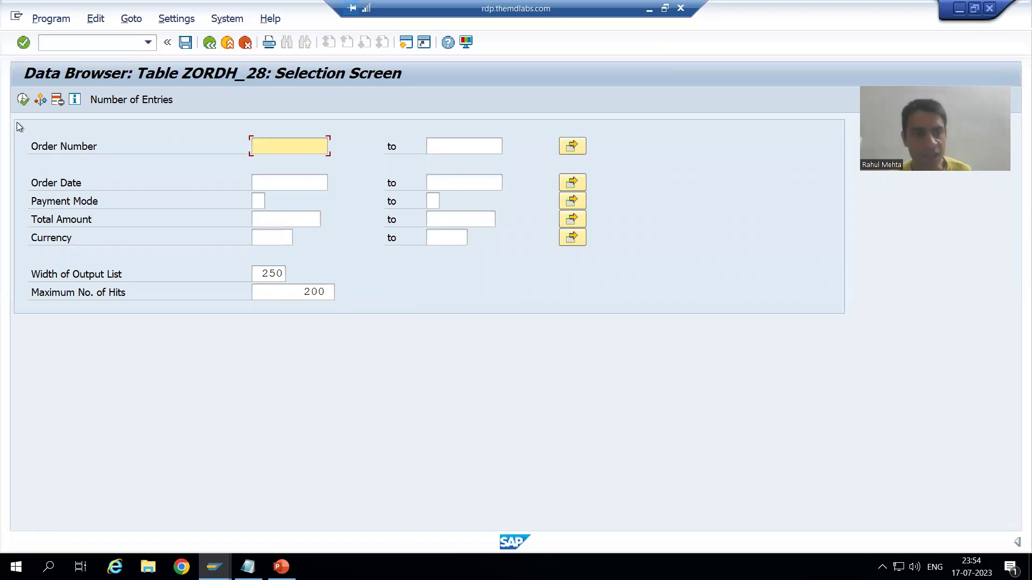
- List the ZORDH_28 entries again with the default column widths and go back to the selection screen
left_click(22, 100)
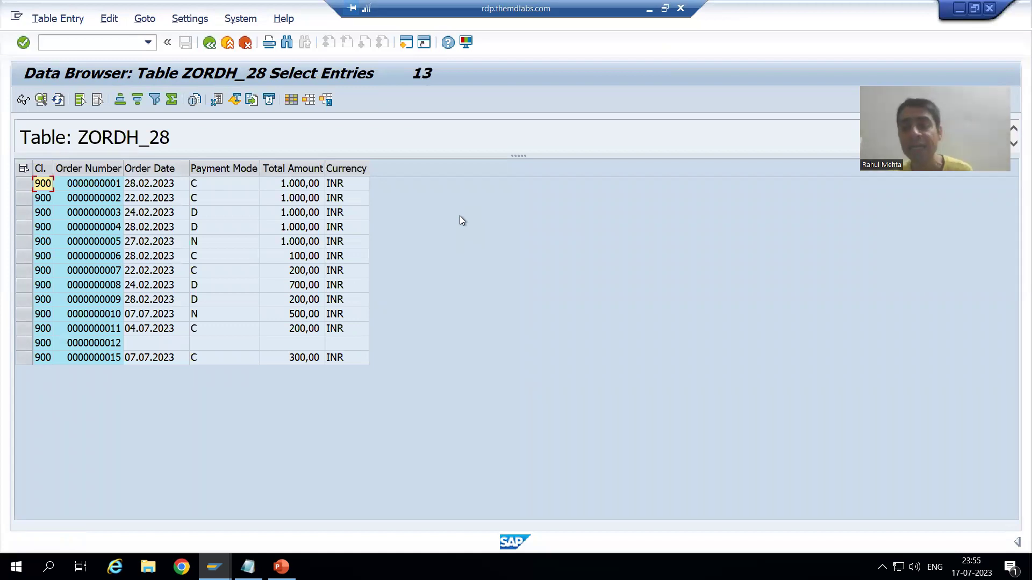
left_click(205, 44)
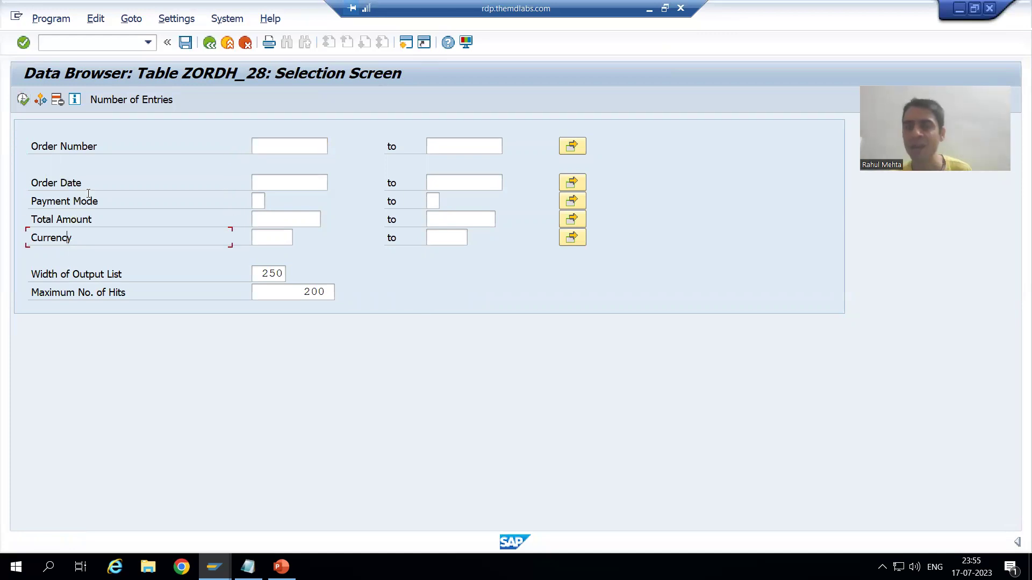
- Open the Data Browser user parameters to view the output list formats, and switch to the Notepad notes
left_click(175, 19)
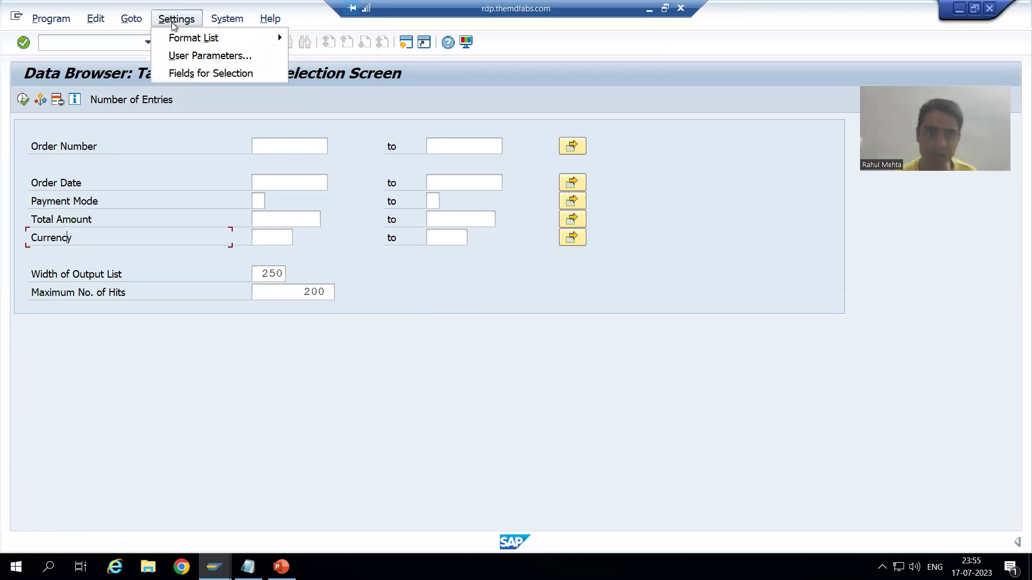
left_click(183, 55)
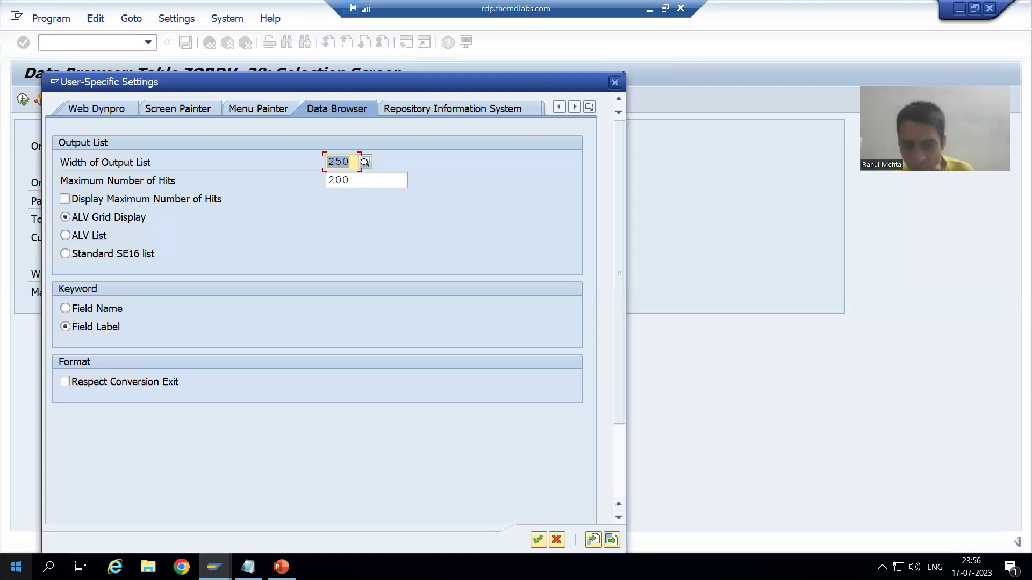
left_click(248, 568)
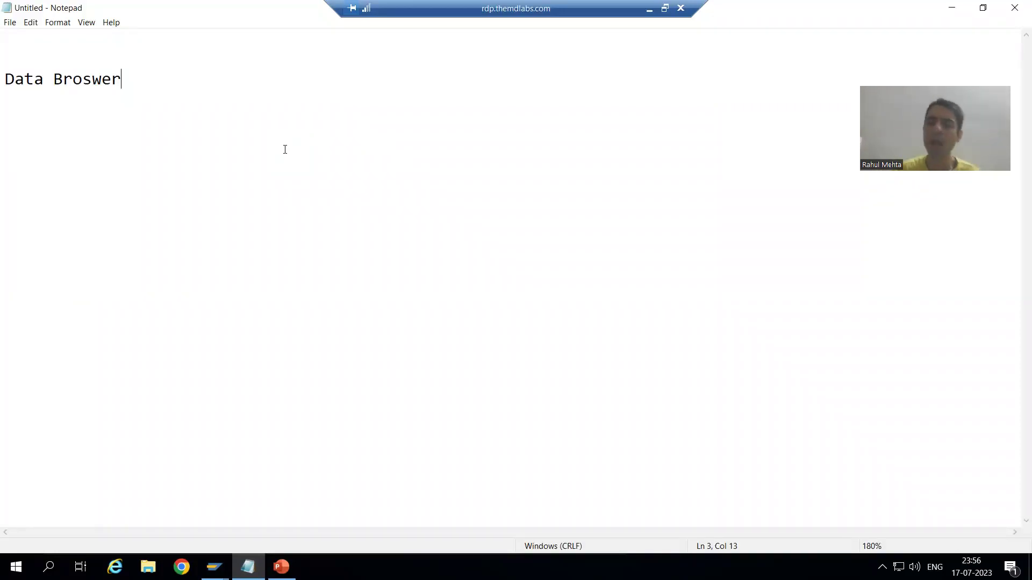
key("alt+Tab")
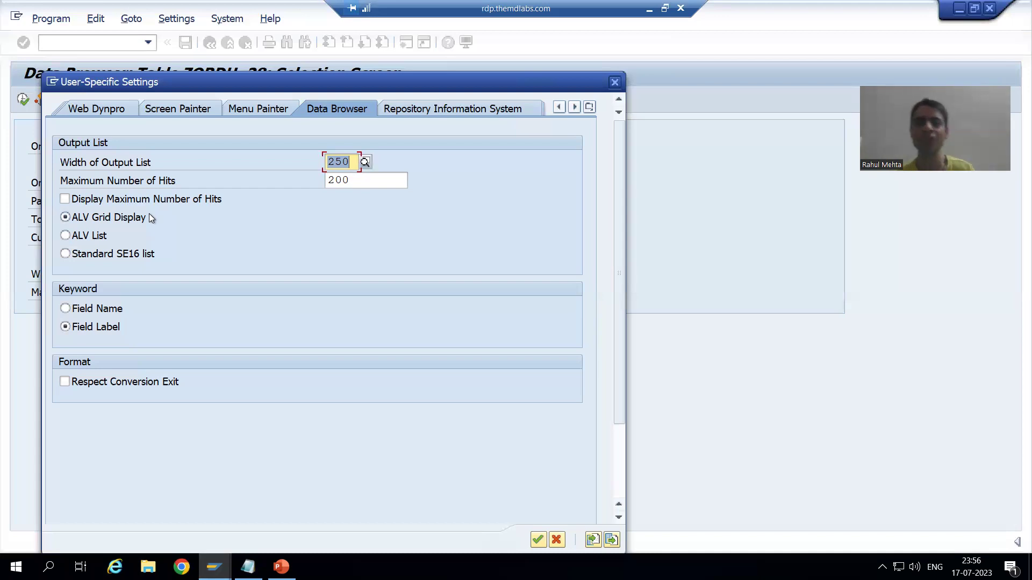
key("alt+Tab")
key("Return")
key("Return")
type("Applic")
key("BackSpace")
key("BackSpace")
key("BackSpace")
key("BackSpace")
key("BackSpace")
key("BackSpace")
key("BackSpace")
key("BackSpace")
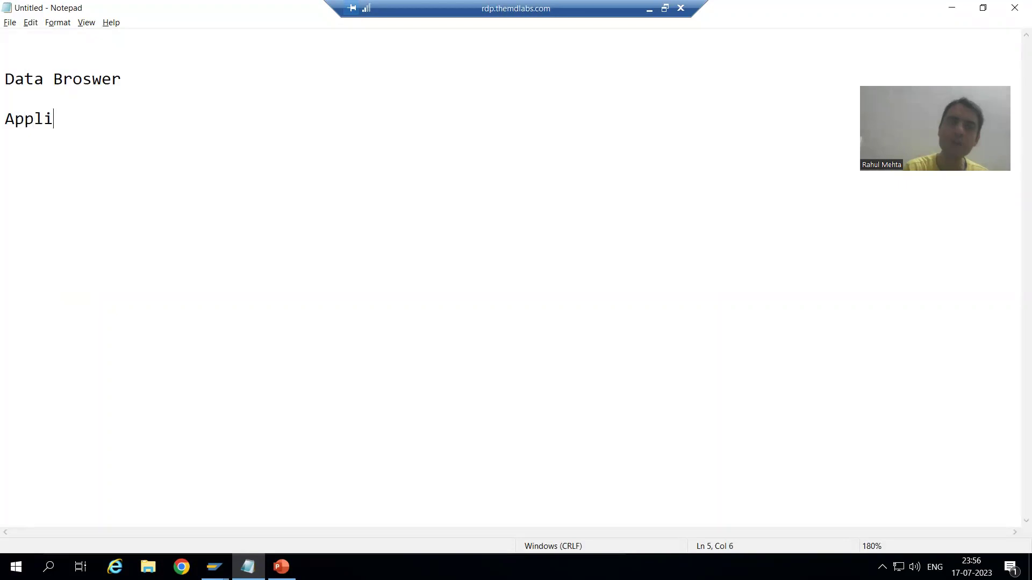
type("ABAP")
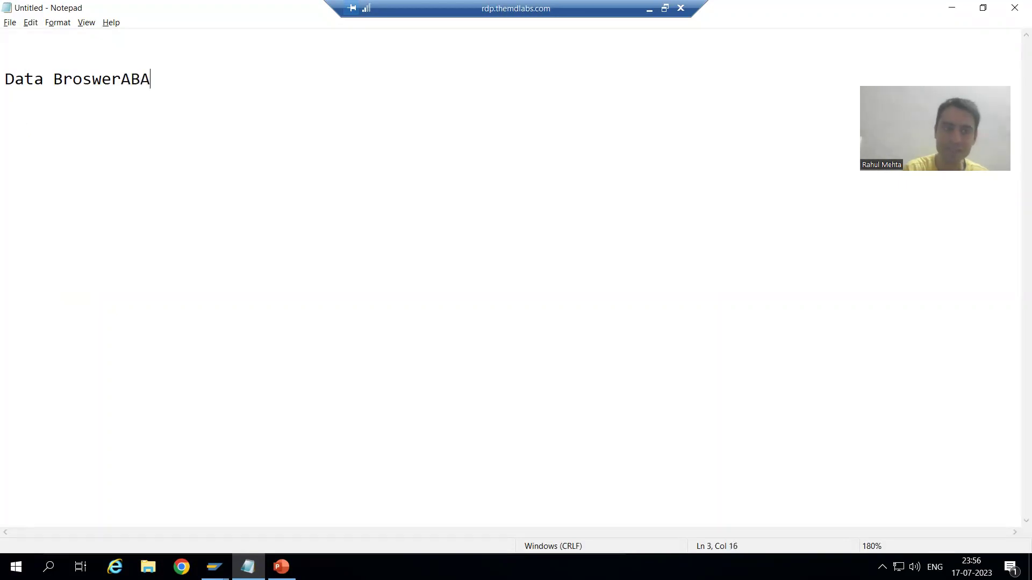
key("BackSpace")
key("BackSpace")
key("BackSpace")
key("BackSpace")
key("BackSpace")
- Add the lines "ABAP List Viewer" and "Application List Viewer" beneath the "Data Broswer" line in Notepad
key("Return")
type("ABAP List Viewer")
key("Return")
type("Appl")
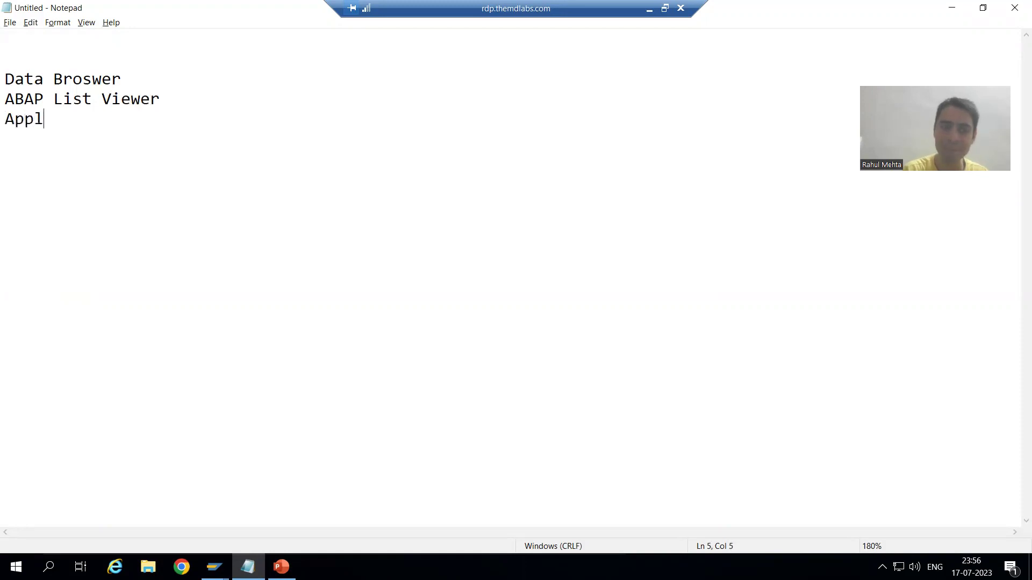
type("ication LI")
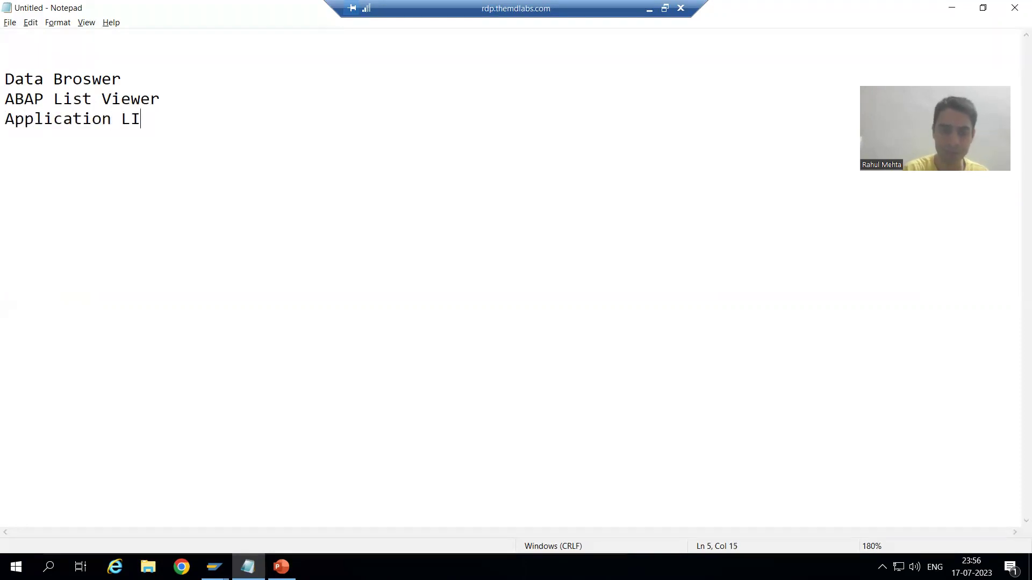
key("BackSpace")
type("ist")
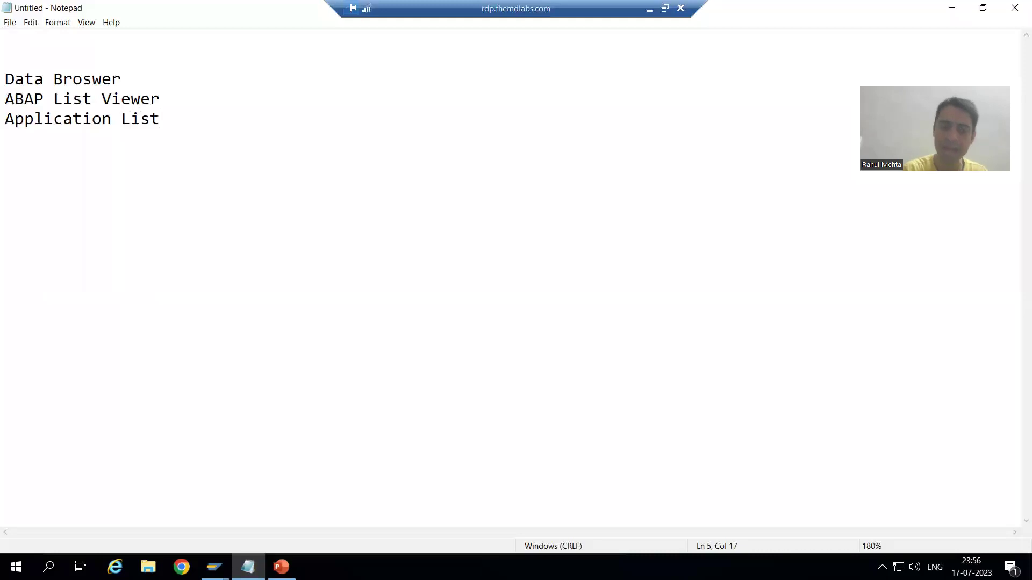
type(" Viewer")
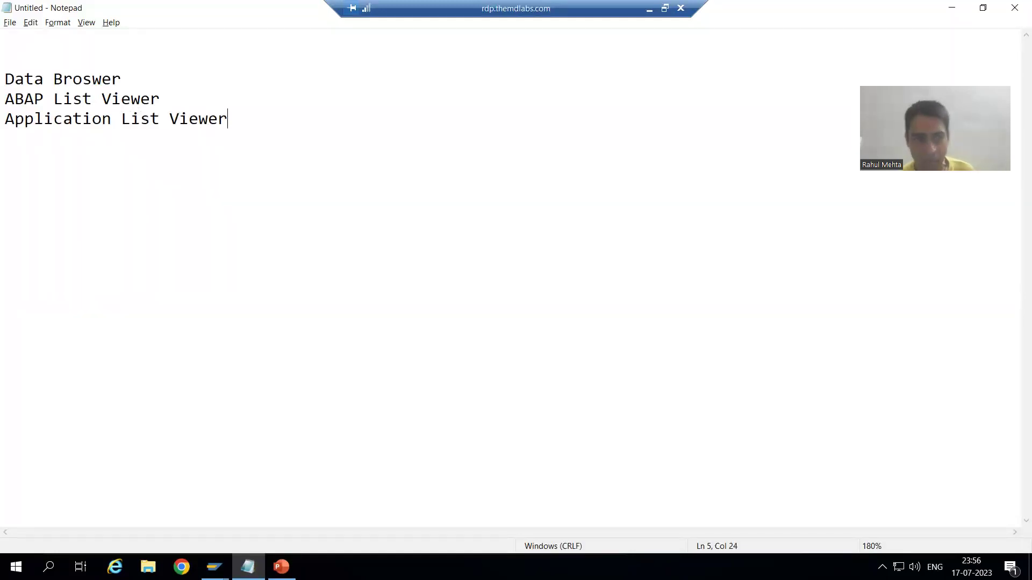
left_click(24, 99)
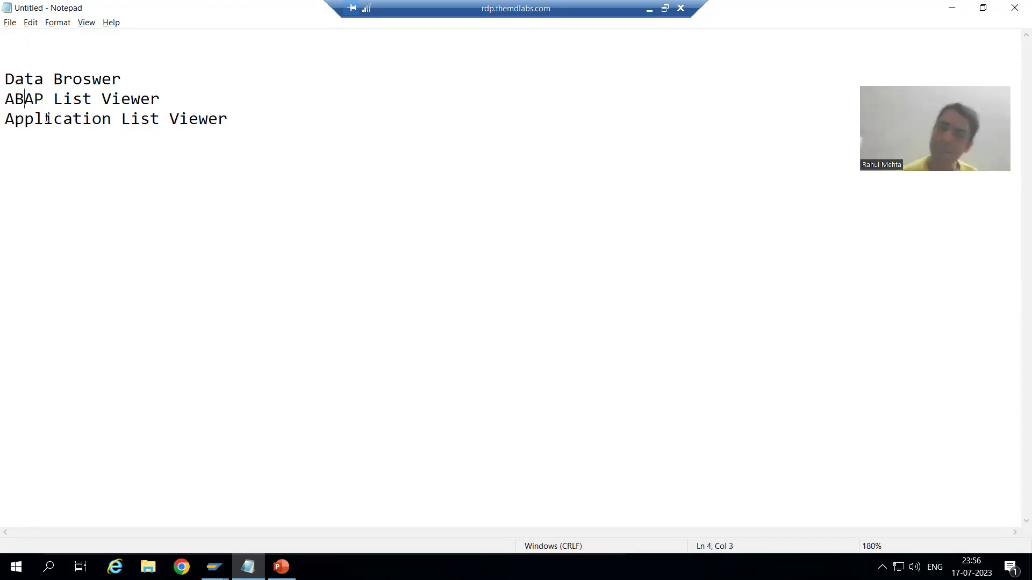
left_click(153, 120)
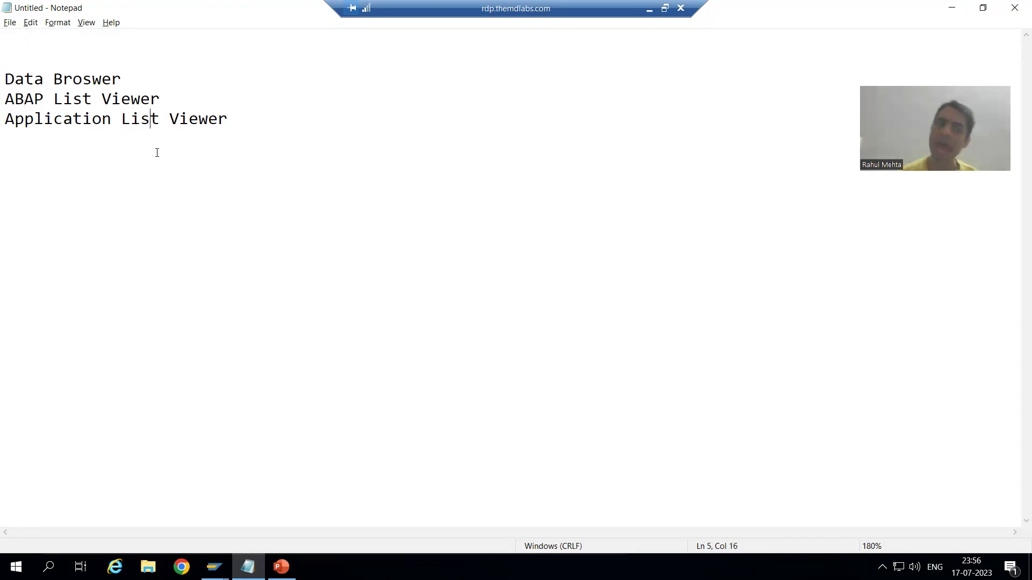
left_click(179, 101)
left_click(205, 119)
- Switch back to SAP and close the User-Specific Settings dialog
key("alt+Tab")
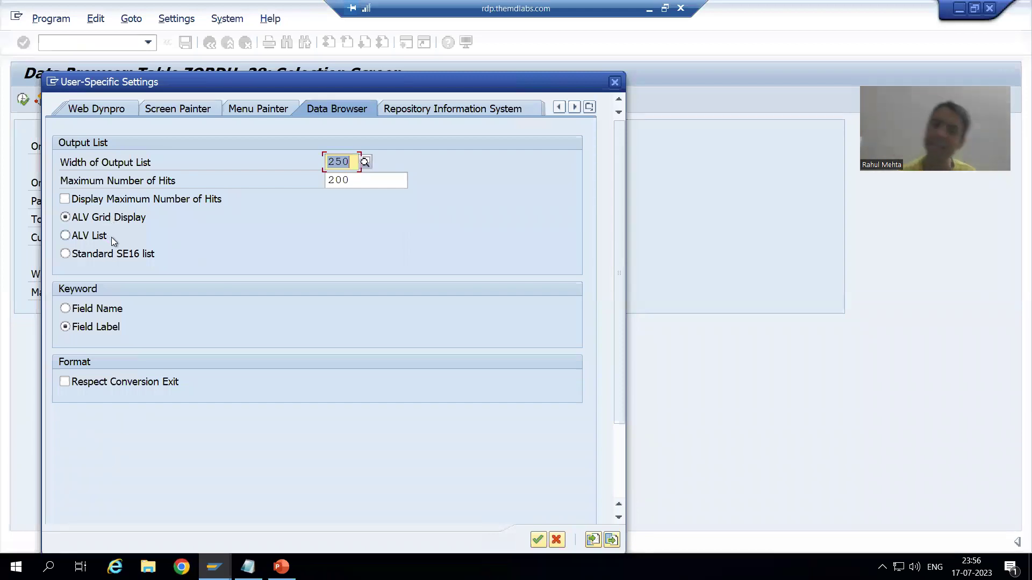
left_click(615, 82)
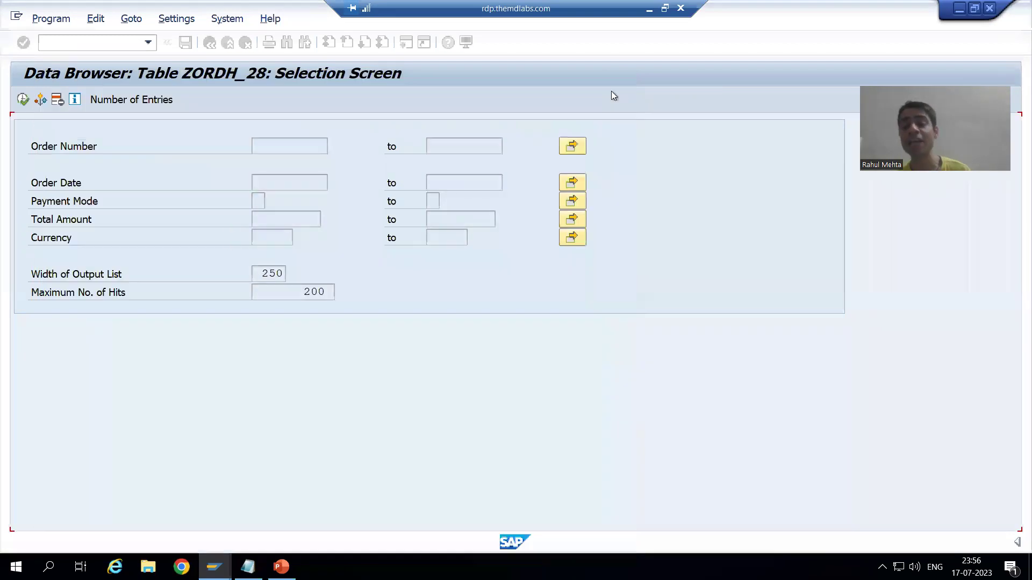